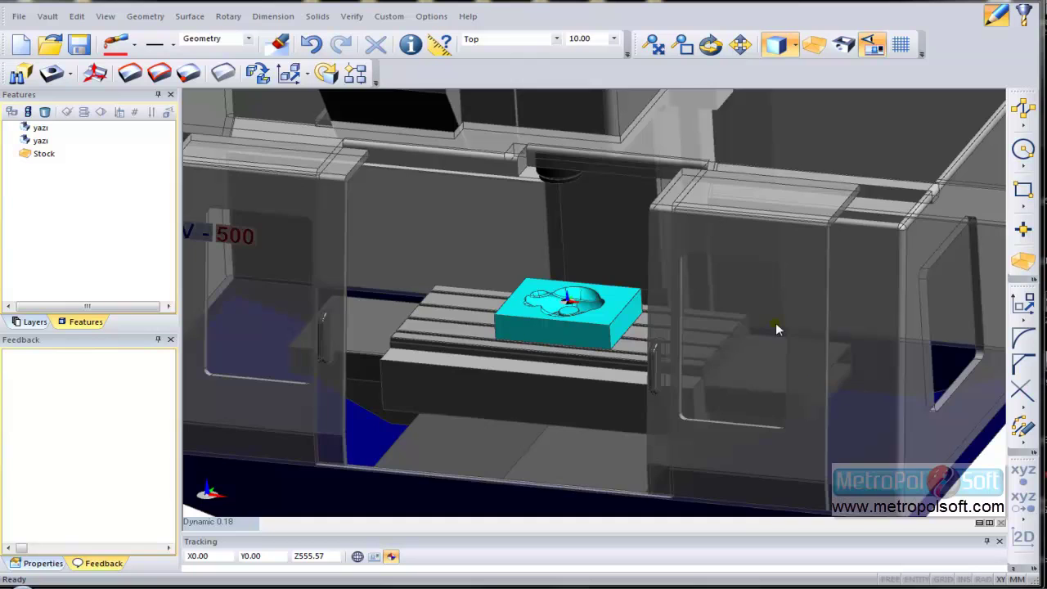
# Step: Bring up the Edgecam window showing the pocketed mould block on the machine table
pyautogui.scroll(5, 556, 321)
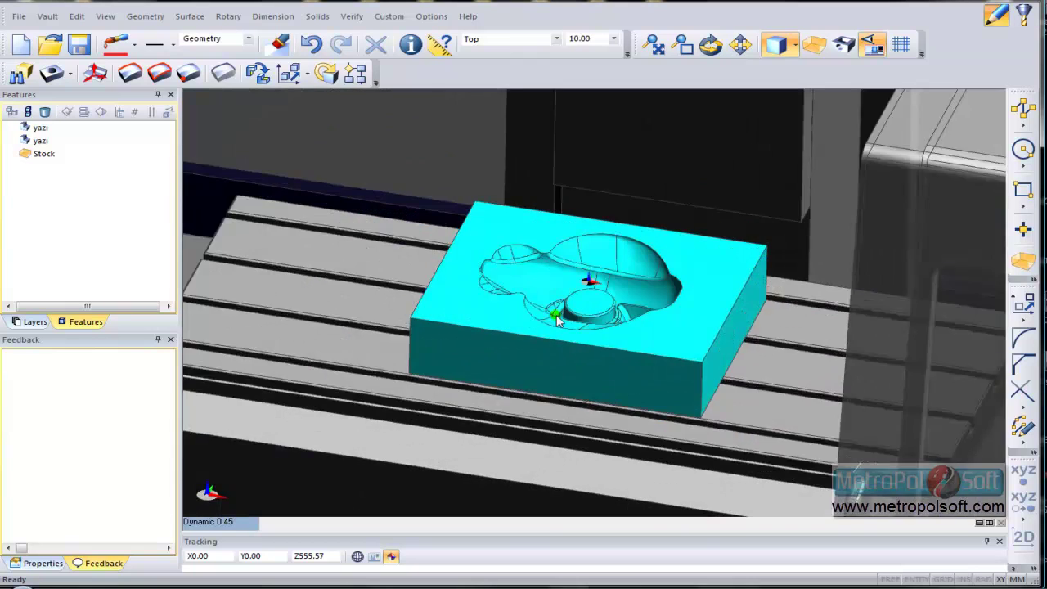
# Step: Create a Geometry Text reading 'metropolsoft', height 10, width 10, in the standard font
pyautogui.scroll(3, 556, 321)
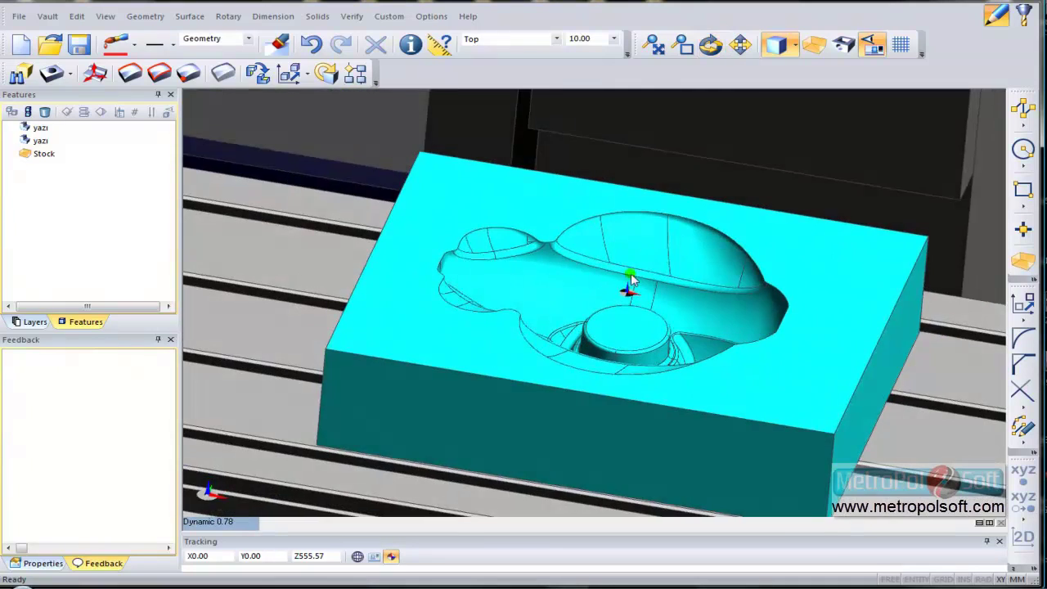
pyautogui.scroll(3, 572, 319)
pyautogui.click(145, 16)
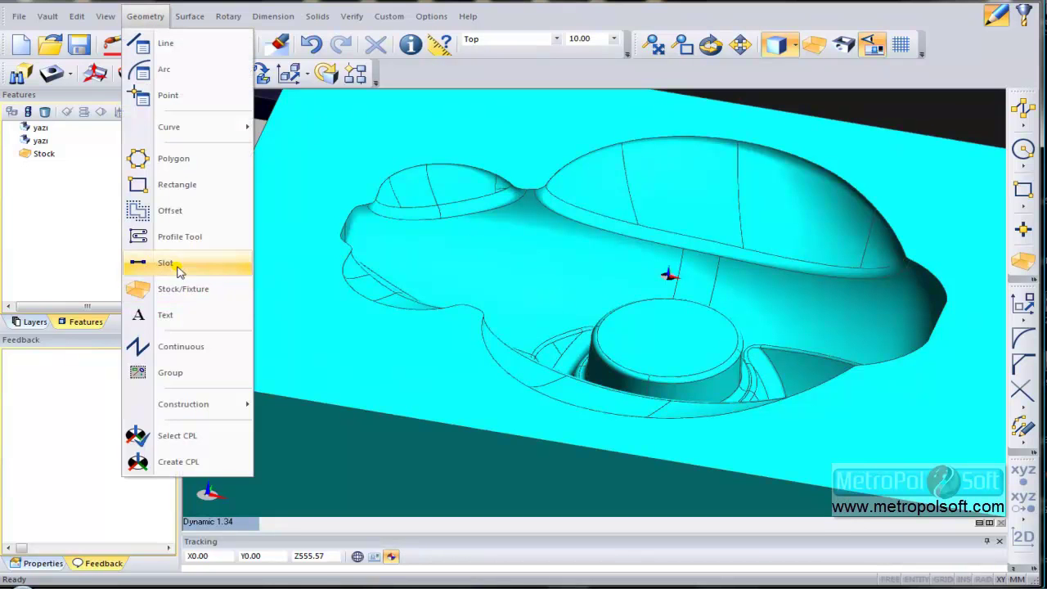
pyautogui.click(157, 308)
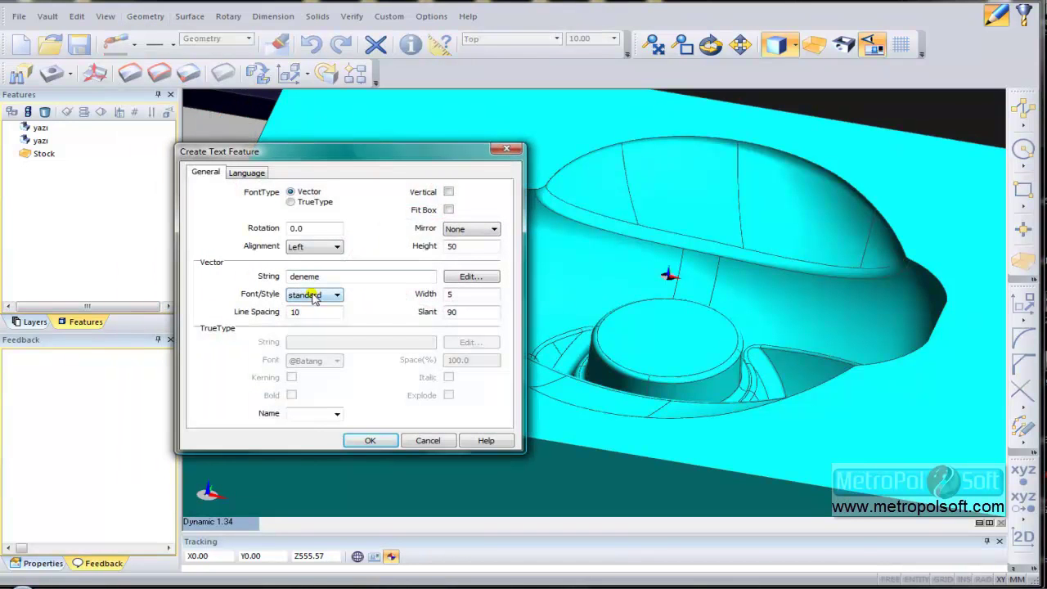
pyautogui.click(468, 278)
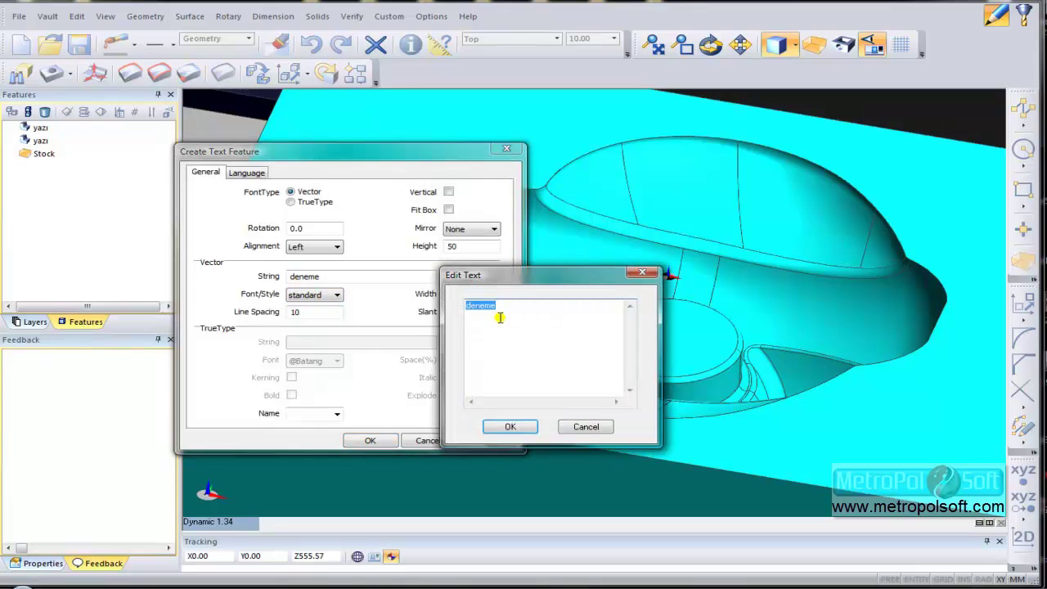
pyautogui.write('metropolsoft')
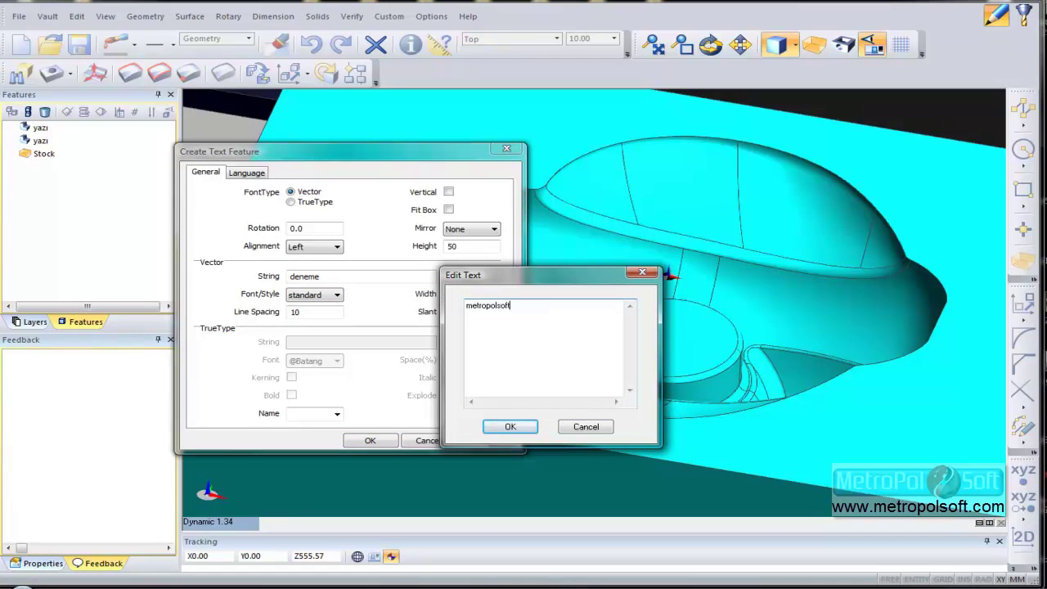
pyautogui.click(509, 426)
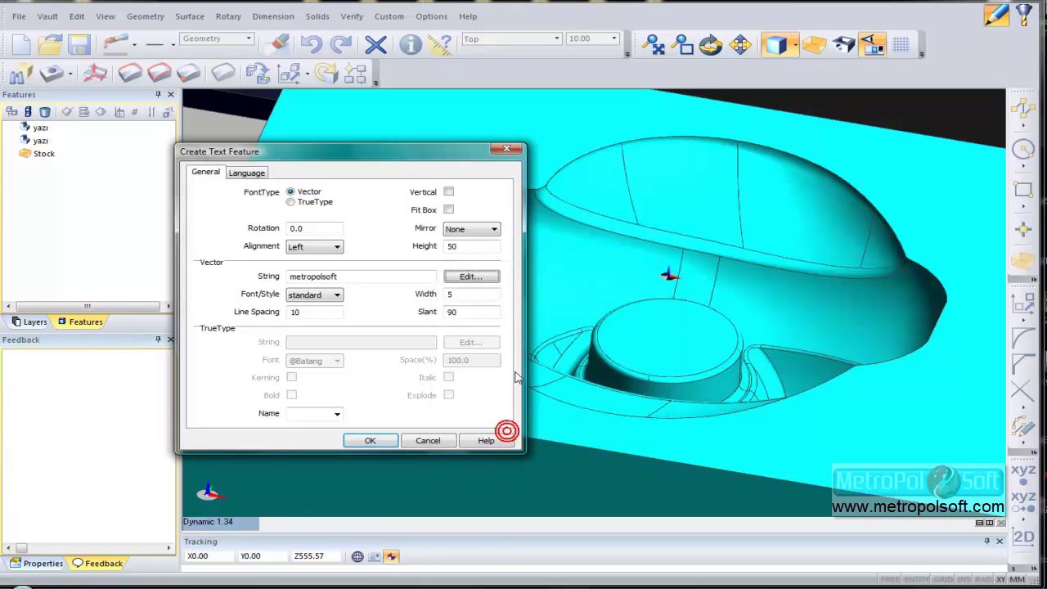
pyautogui.moveTo(470, 246); pyautogui.dragTo(413, 241)
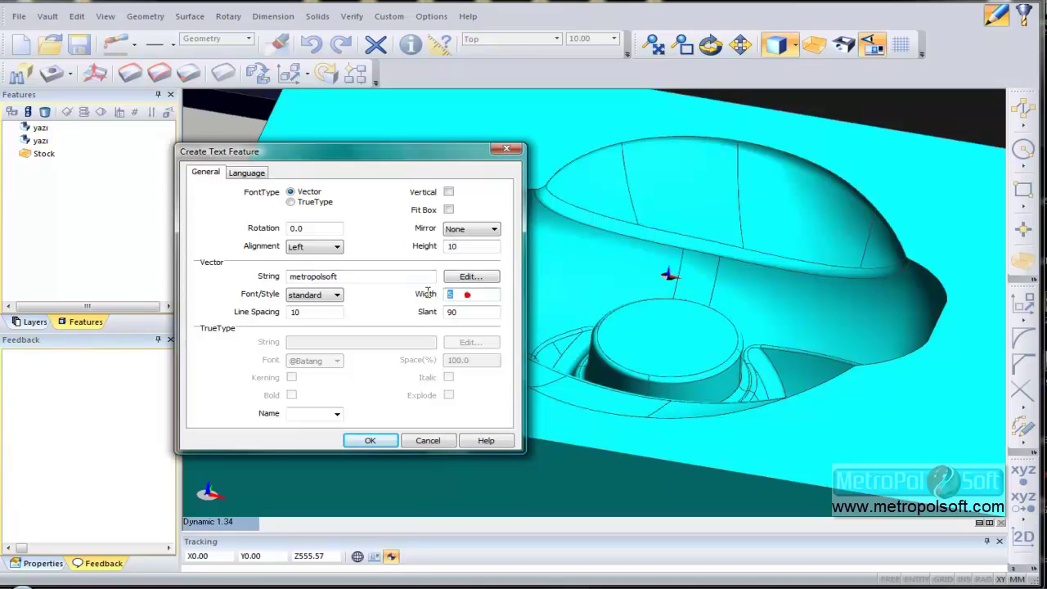
pyautogui.click(302, 295)
pyautogui.click(317, 293)
pyautogui.moveTo(315, 229); pyautogui.dragTo(269, 228)
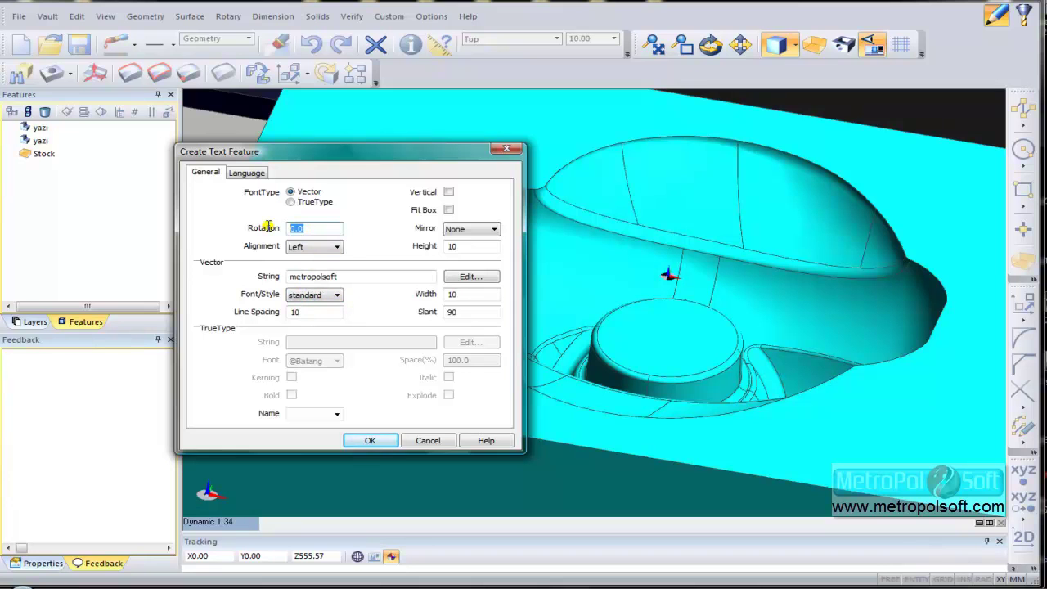
pyautogui.click(372, 440)
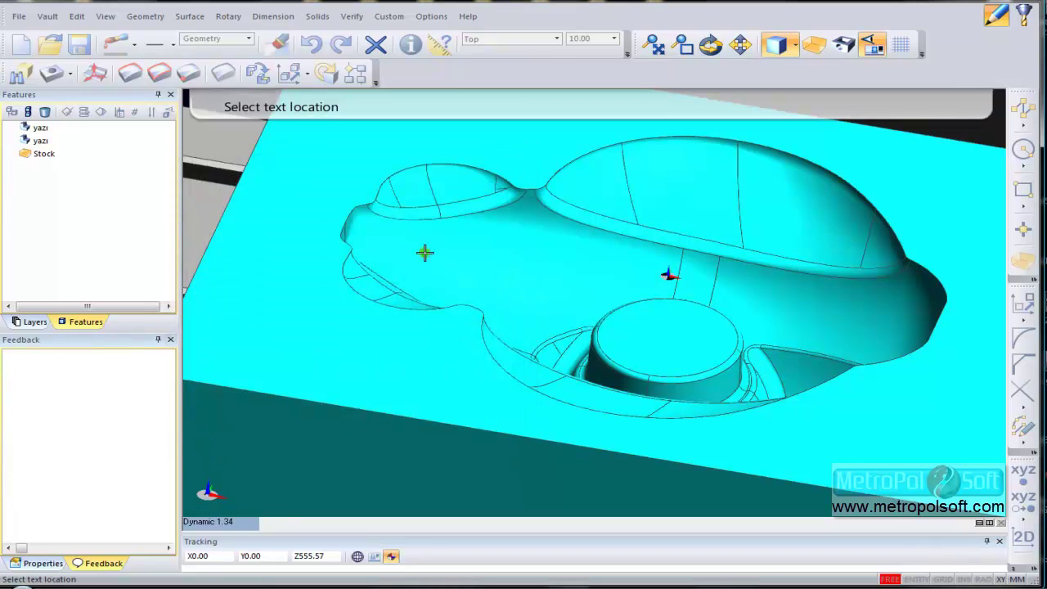
# Step: Place the text on the mould surface and switch to the Top view
pyautogui.click(488, 280)
pyautogui.click(236, 523)
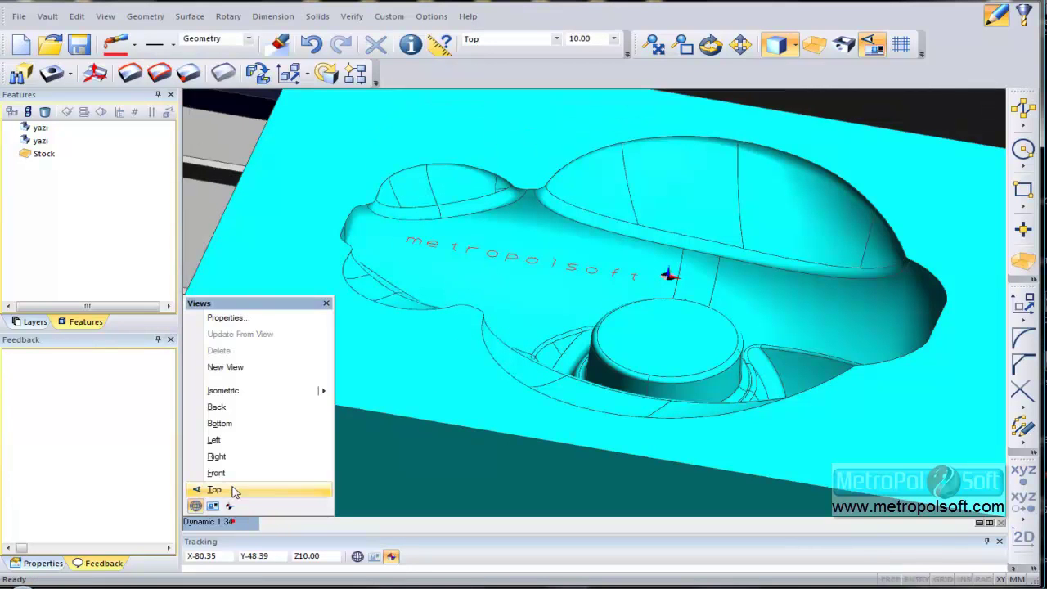
pyautogui.click(226, 491)
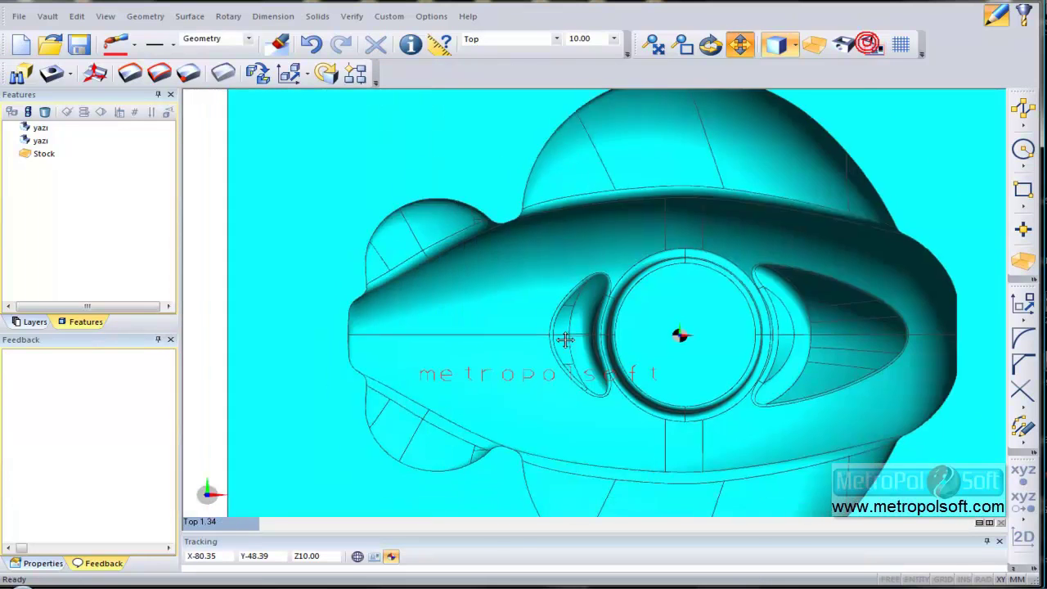
pyautogui.scroll(-2, 533, 327)
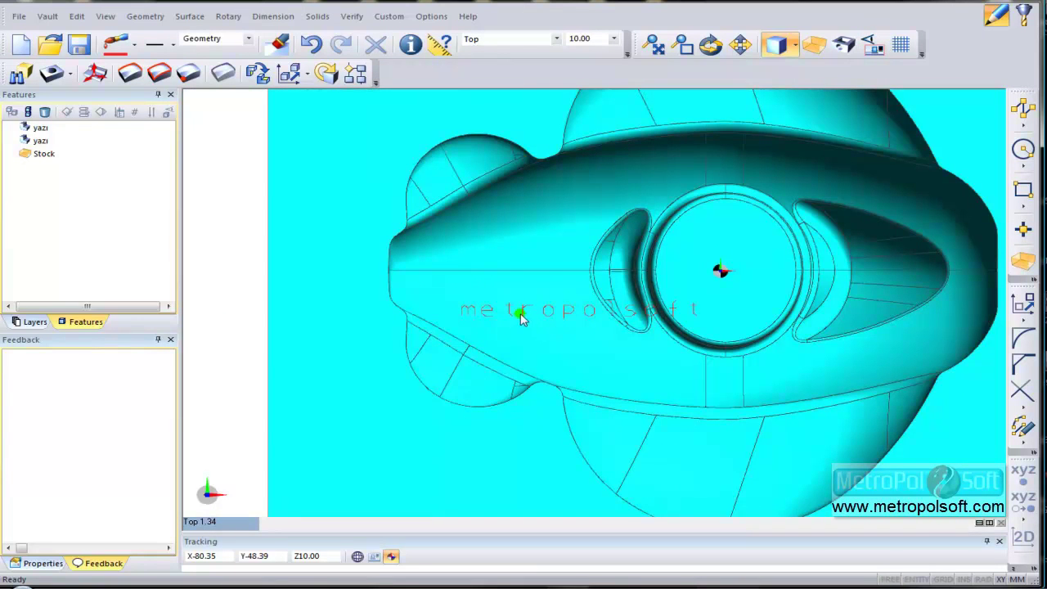
# Step: Rotate the text 90° and reposition it on the cavity's left lobe
pyautogui.doubleClick(524, 314)
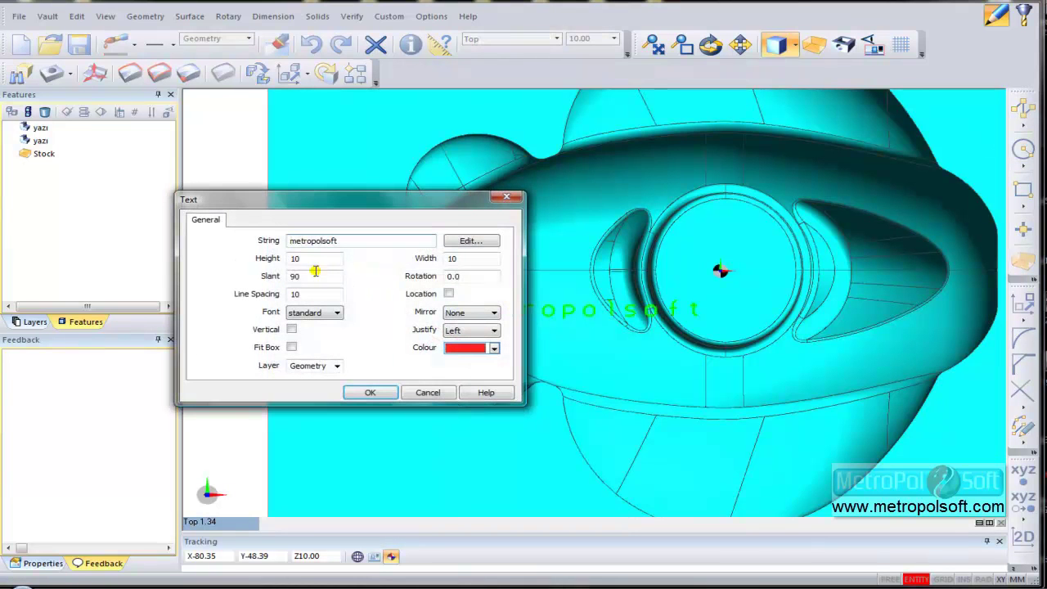
pyautogui.doubleClick(455, 276)
pyautogui.write('90')
pyautogui.click(448, 293)
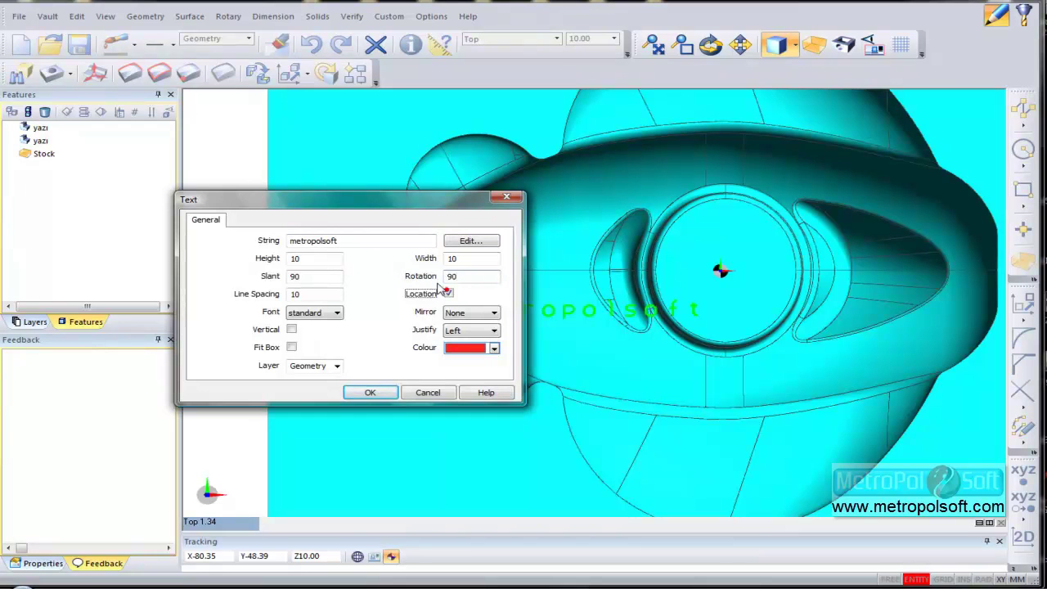
pyautogui.click(370, 392)
pyautogui.click(486, 376)
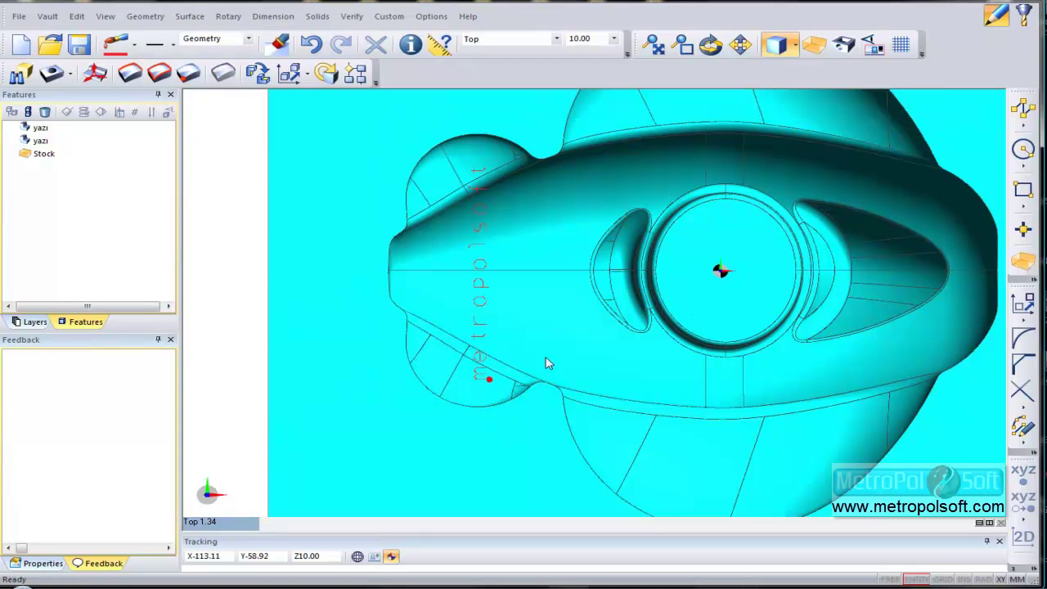
pyautogui.moveTo(545, 327)
pyautogui.mouseDown(button='middle')
pyautogui.moveTo(482, 350)
pyautogui.moveTo(603, 351)
pyautogui.mouseUp(button='middle')
pyautogui.scroll(-3, 483, 350)
# Step: Switch Edgecam into manufacturing mode to start a machining sequence
pyautogui.rightClick(1012, 79)
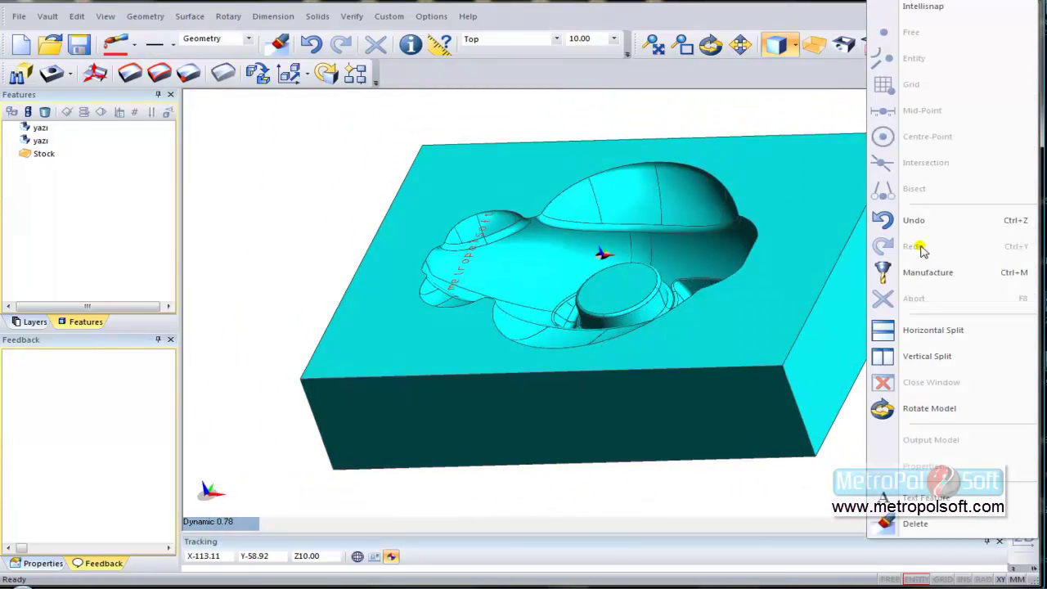
pyautogui.click(922, 269)
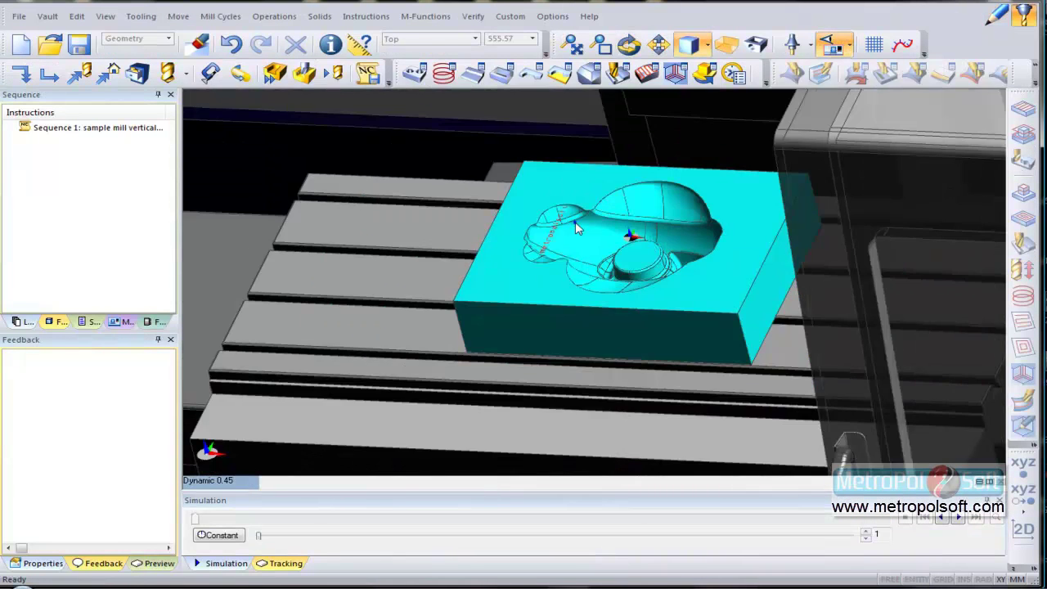
pyautogui.scroll(5, 574, 222)
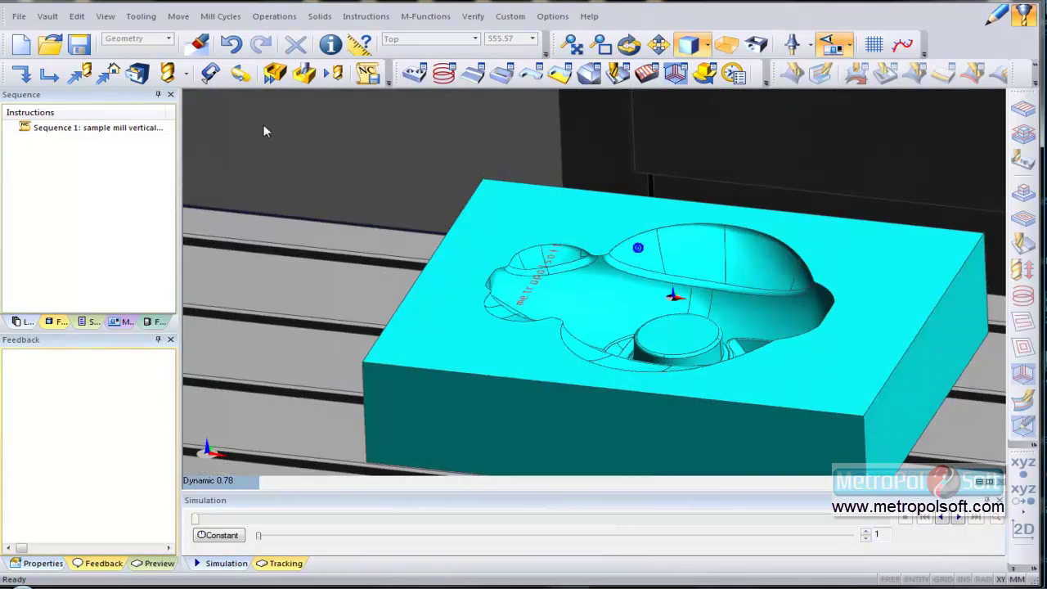
# Step: Add a 2.0 mm Ball Nose Mill cutter at tool position 1, coloured purple
pyautogui.click(186, 74)
pyautogui.click(198, 106)
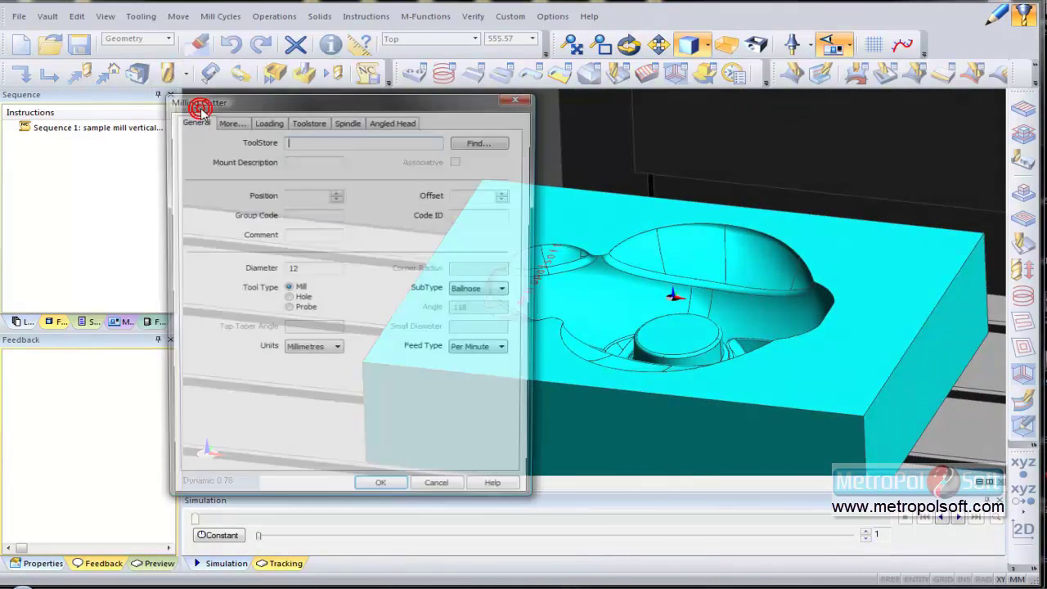
pyautogui.click(488, 143)
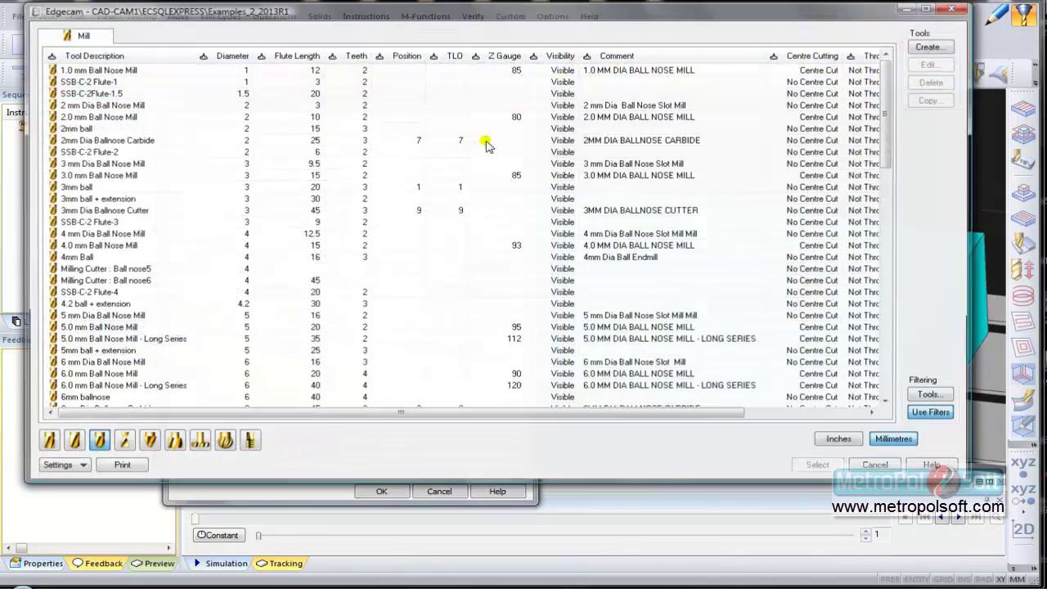
pyautogui.click(104, 118)
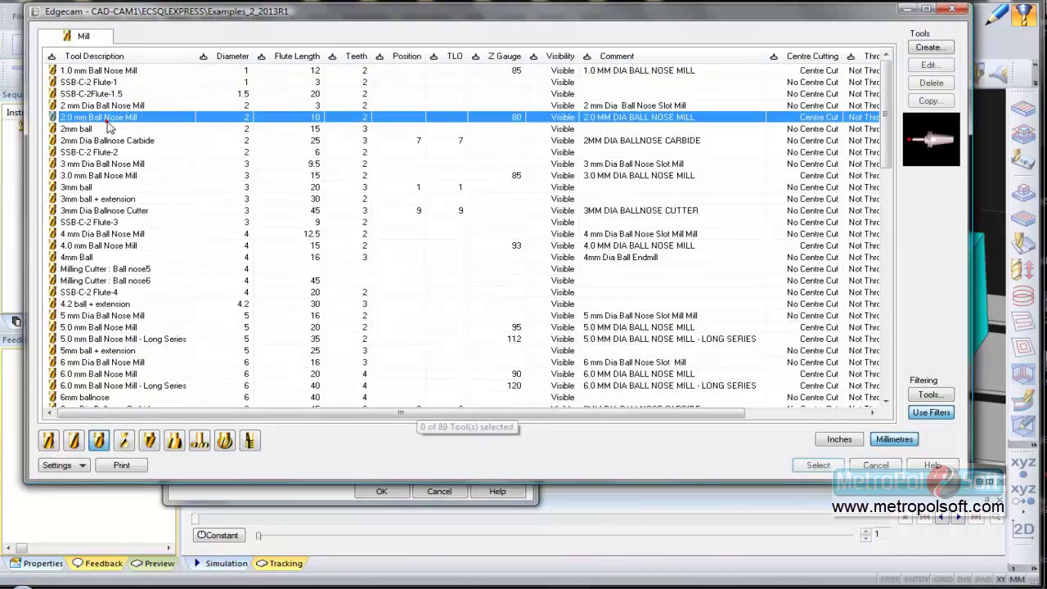
pyautogui.click(805, 464)
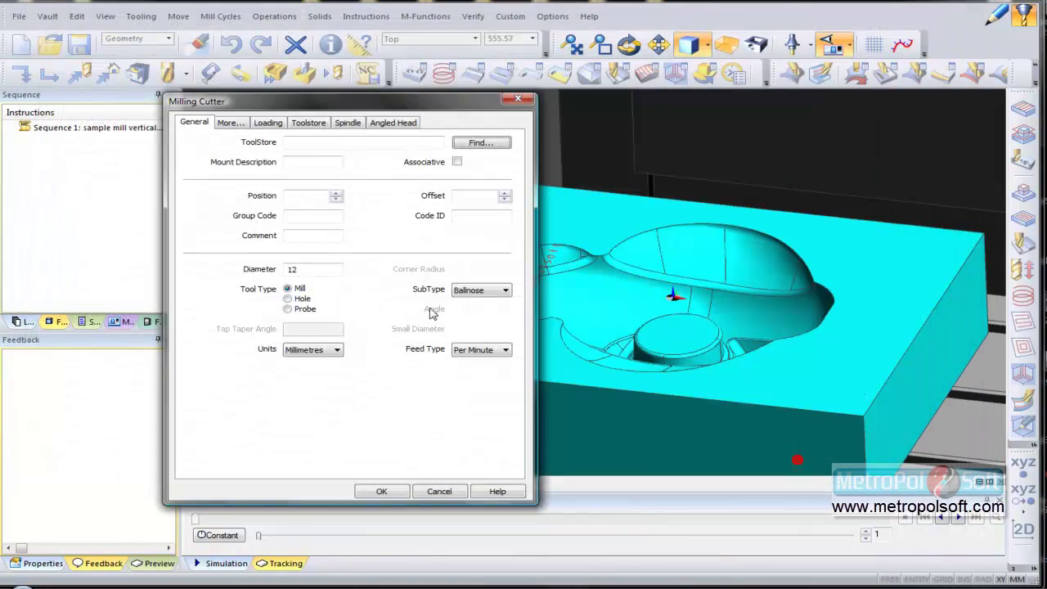
pyautogui.click(296, 195)
pyautogui.write('1')
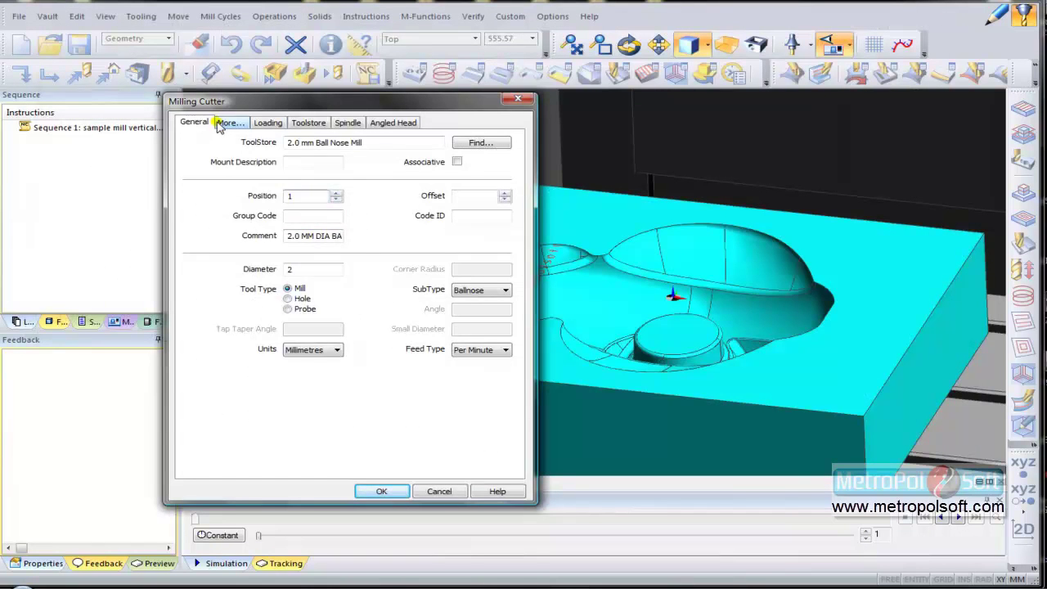
pyautogui.click(226, 123)
pyautogui.click(336, 409)
pyautogui.click(421, 427)
pyautogui.click(381, 490)
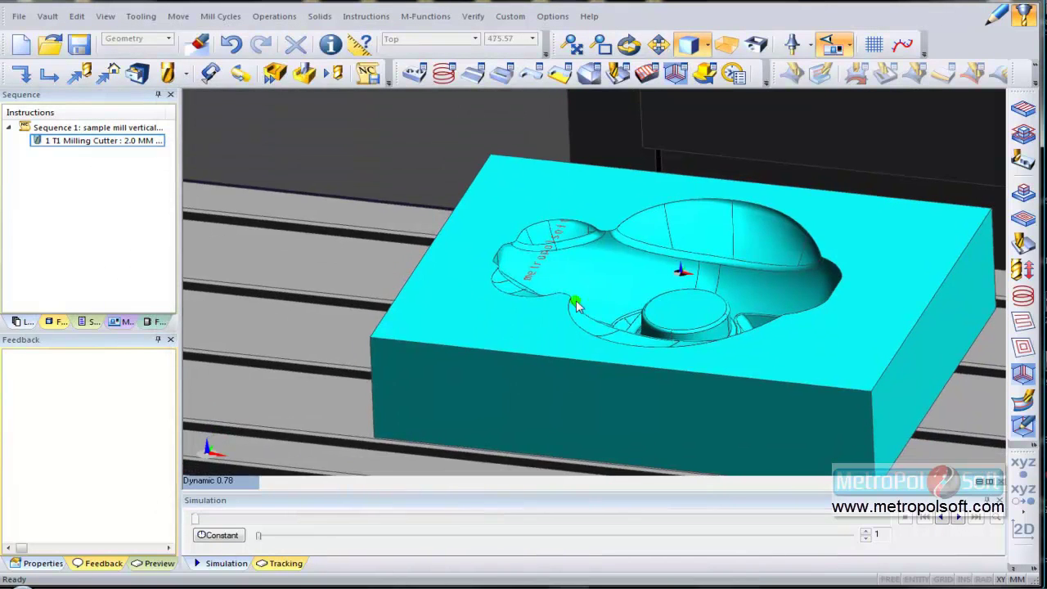
# Step: Start a Text Mill cycle and enter its feedrate and plunge feed values
pyautogui.click(224, 18)
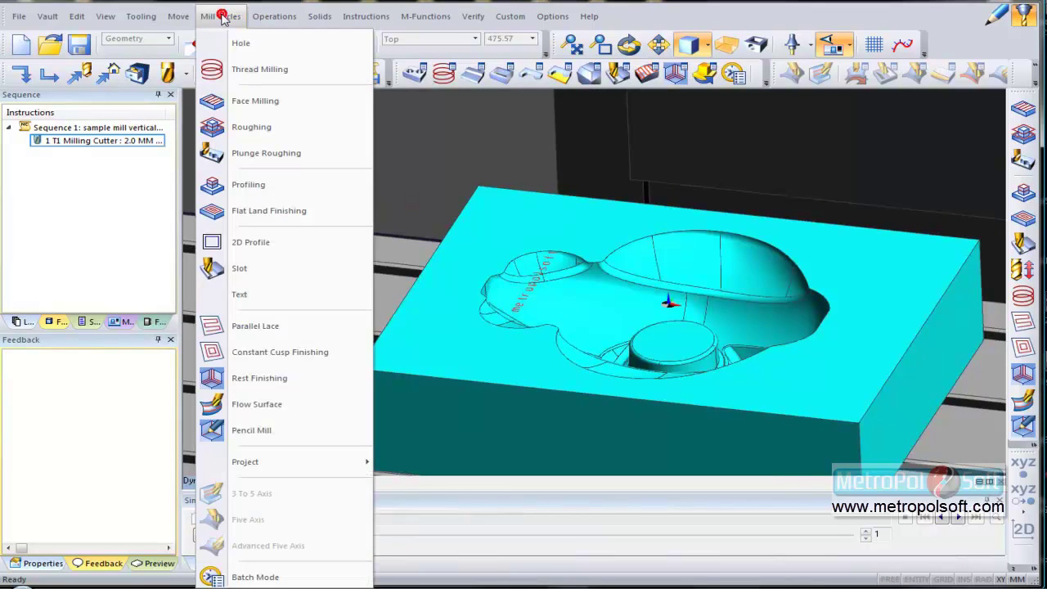
pyautogui.click(245, 299)
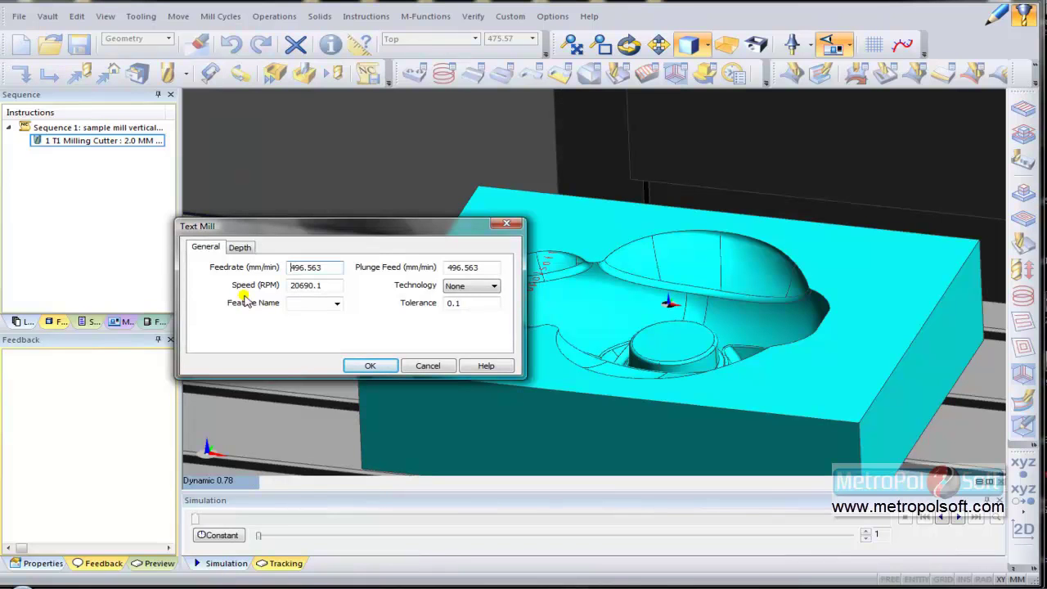
pyautogui.moveTo(327, 268); pyautogui.dragTo(257, 267)
pyautogui.write('100')
pyautogui.moveTo(488, 266)
pyautogui.mouseDown()
pyautogui.moveTo(238, 282)
pyautogui.moveTo(289, 275)
pyautogui.mouseUp()
pyautogui.write('10')
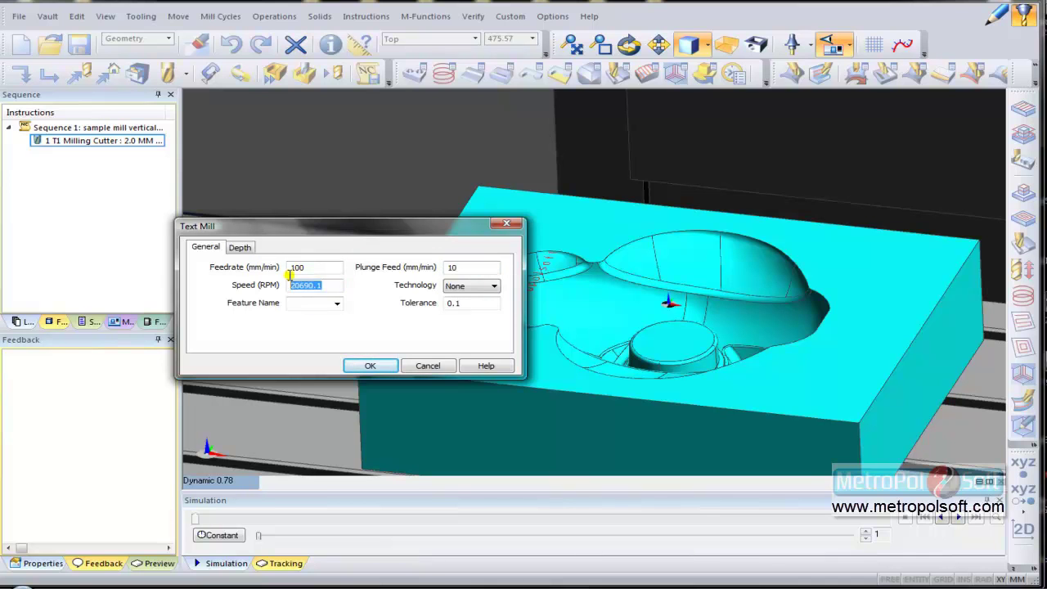
pyautogui.write('7000')
# Step: Set clearance 5, retract 2, level 0.0, depth -1, and apply it to the text
pyautogui.click(240, 247)
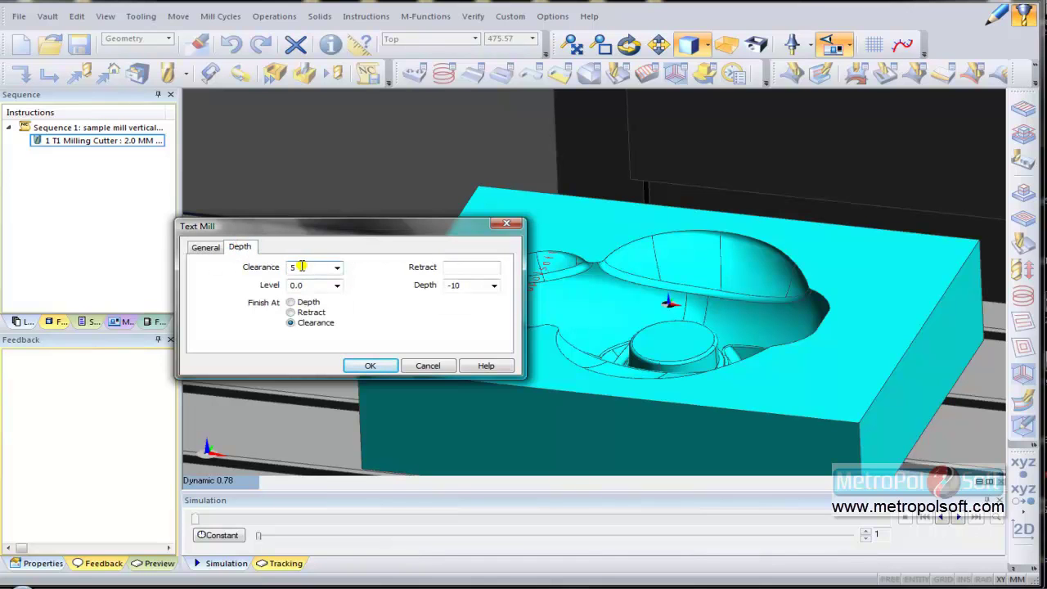
pyautogui.click(453, 268)
pyautogui.write('2')
pyautogui.click(321, 284)
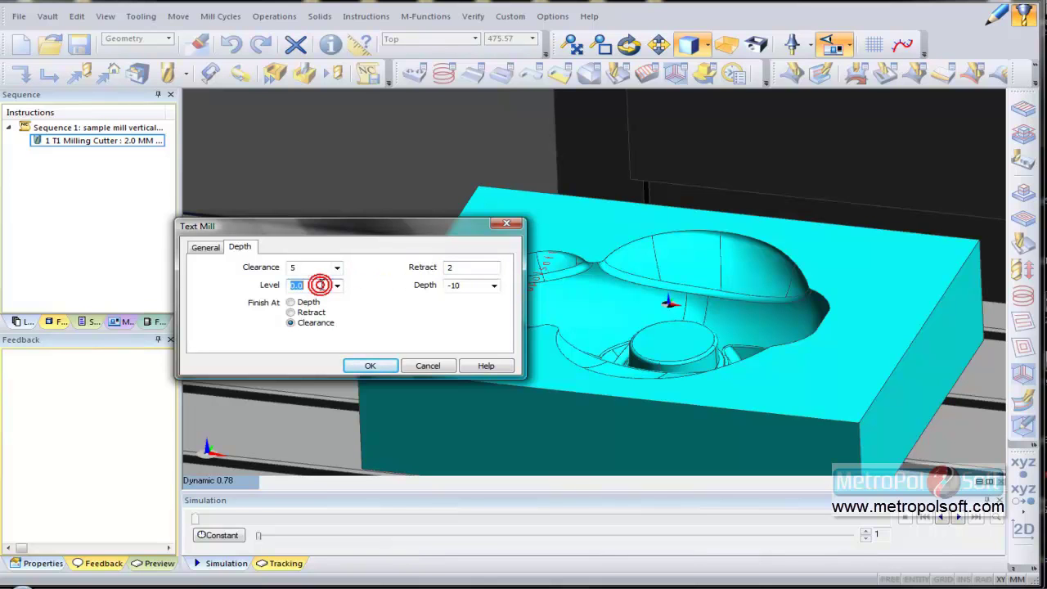
pyautogui.click(471, 284)
pyautogui.write('-1')
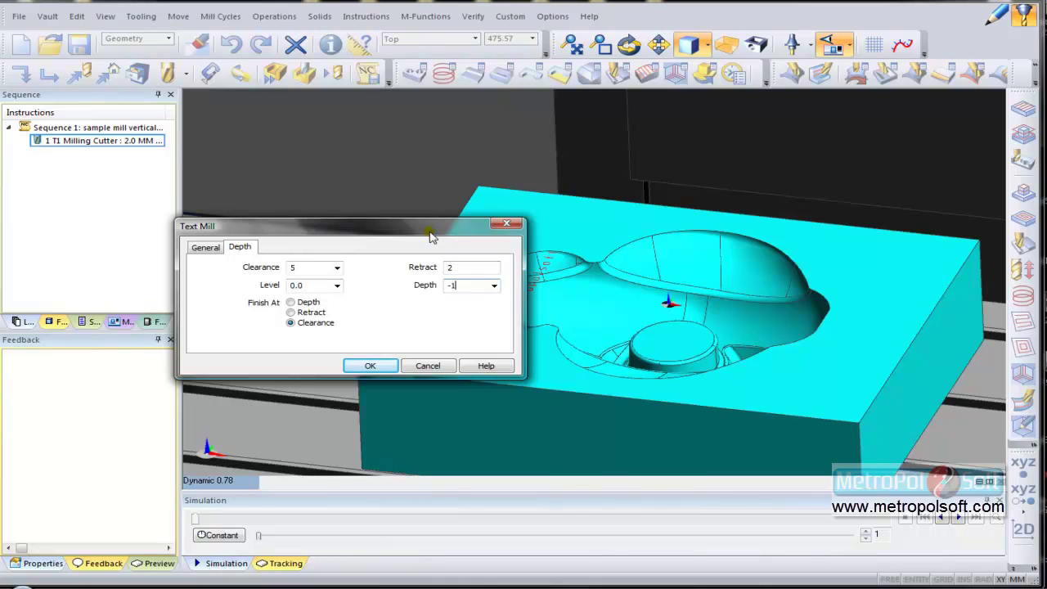
pyautogui.click(290, 323)
pyautogui.click(367, 366)
pyautogui.click(532, 285)
pyautogui.rightClick(413, 260)
# Step: Check the mould from the Front view, then orbit back to a 3D view
pyautogui.moveTo(605, 322); pyautogui.dragTo(549, 332, button='middle')
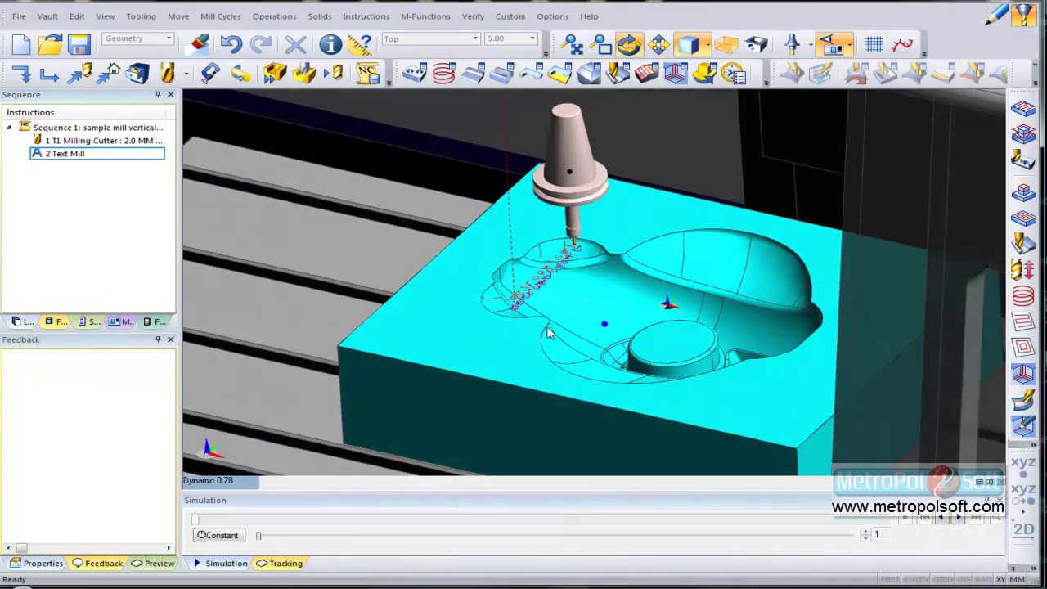
pyautogui.scroll(5, 550, 331)
pyautogui.rightClick(227, 484)
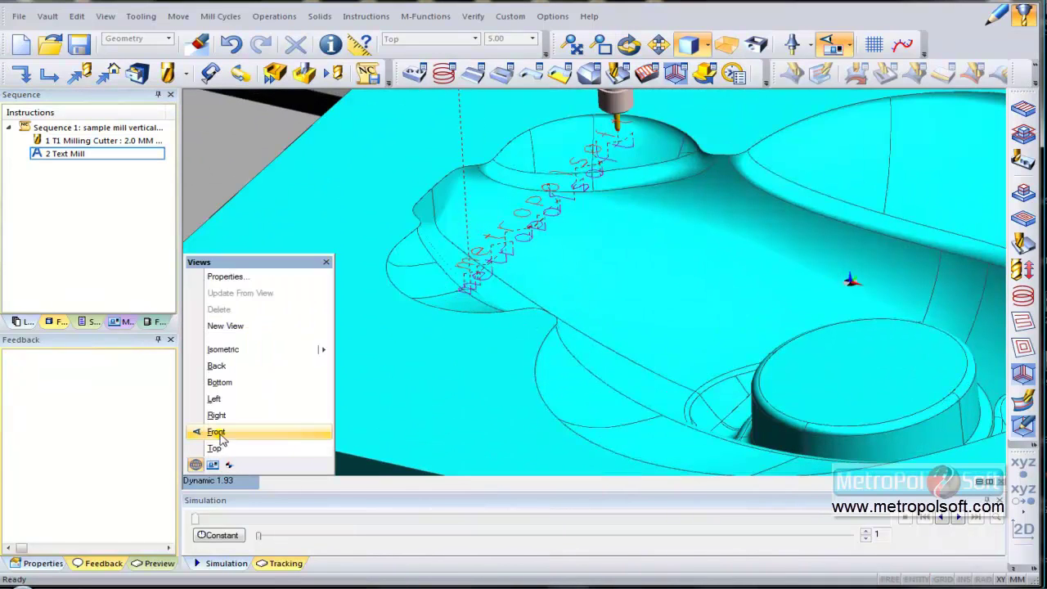
pyautogui.click(238, 432)
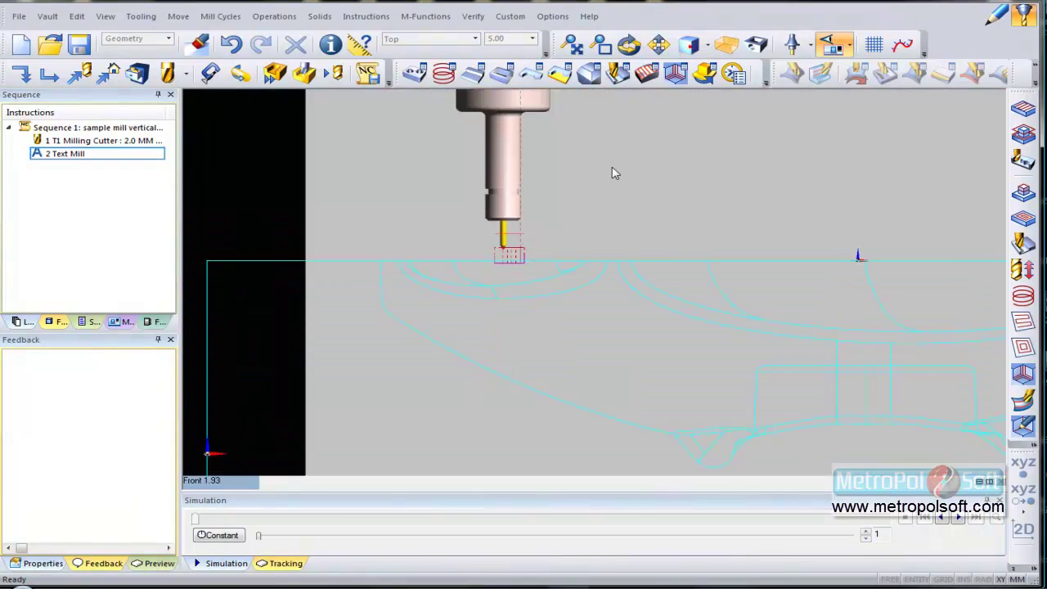
pyautogui.scroll(8, 510, 262)
pyautogui.scroll(-3, 596, 250)
pyautogui.moveTo(685, 256)
pyautogui.mouseDown(button='middle')
pyautogui.moveTo(640, 221)
pyautogui.moveTo(684, 292)
pyautogui.moveTo(607, 275)
pyautogui.mouseUp(button='middle')
# Step: Simulate the Text Mill step through the lettering, then open the Mill Cycles list
pyautogui.rightClick(82, 153)
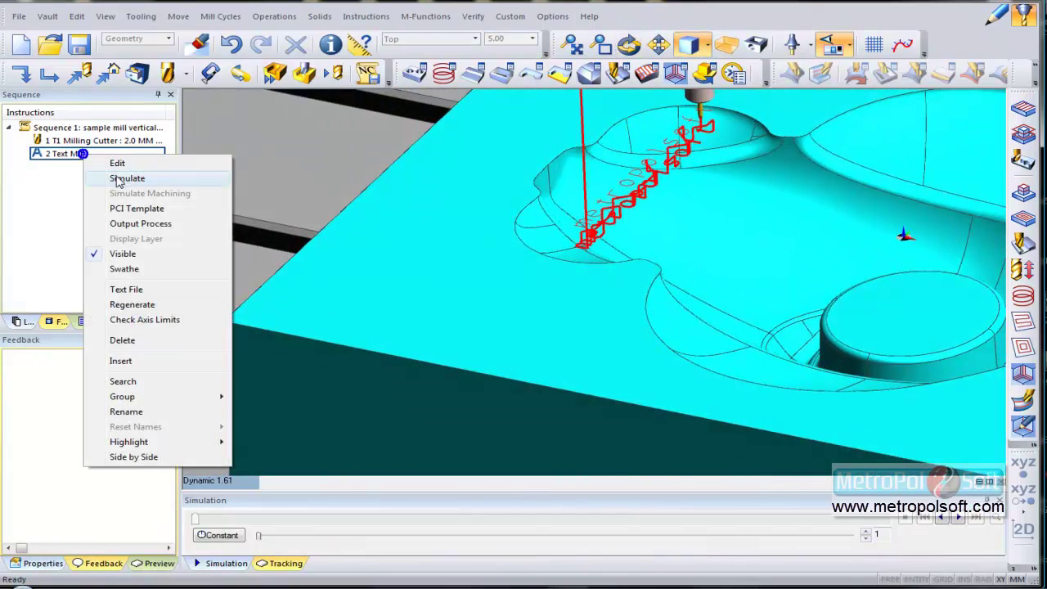
pyautogui.click(118, 178)
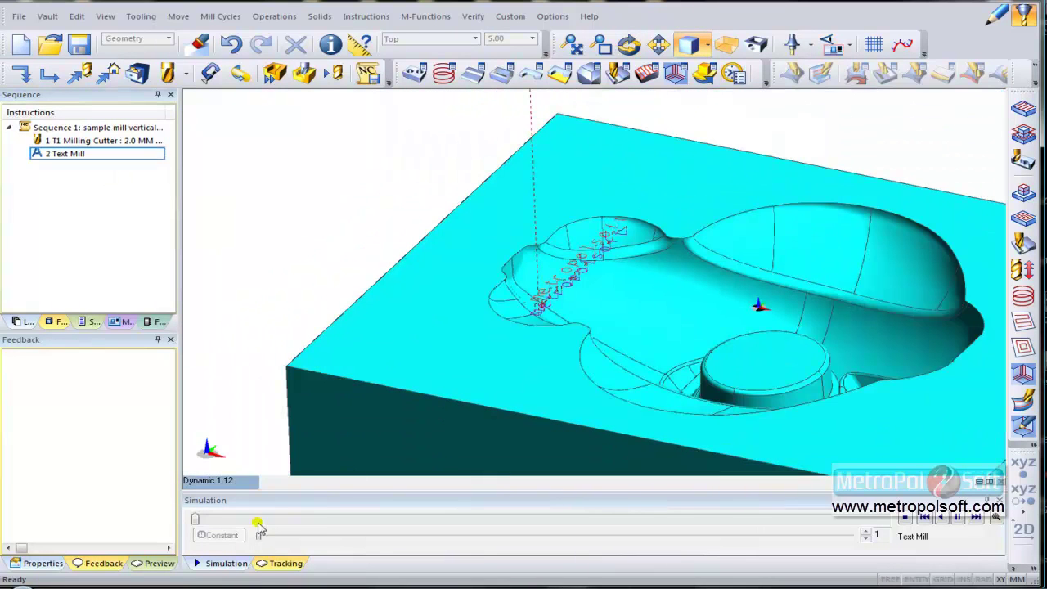
pyautogui.moveTo(258, 537)
pyautogui.mouseDown()
pyautogui.moveTo(577, 532)
pyautogui.moveTo(647, 514)
pyautogui.moveTo(426, 537)
pyautogui.mouseUp()
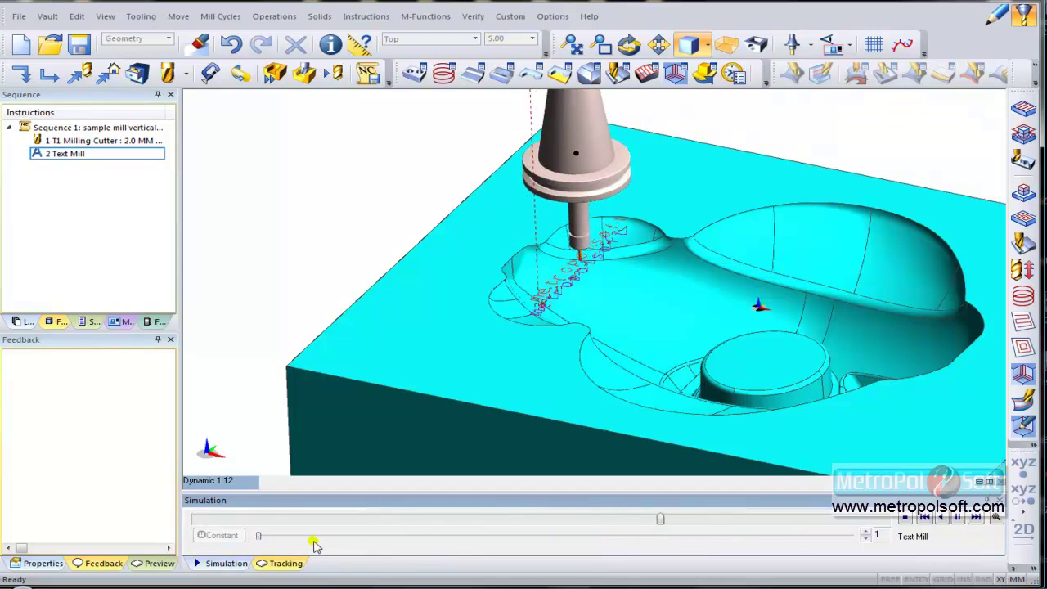
pyautogui.moveTo(666, 317); pyautogui.dragTo(670, 322)
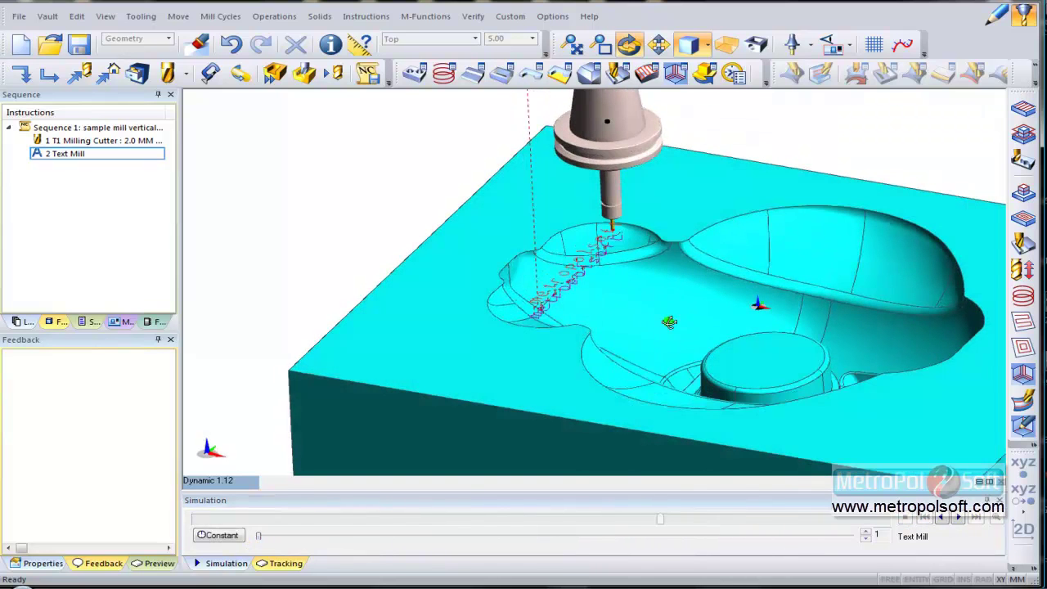
pyautogui.click(230, 23)
pyautogui.moveTo(246, 462)
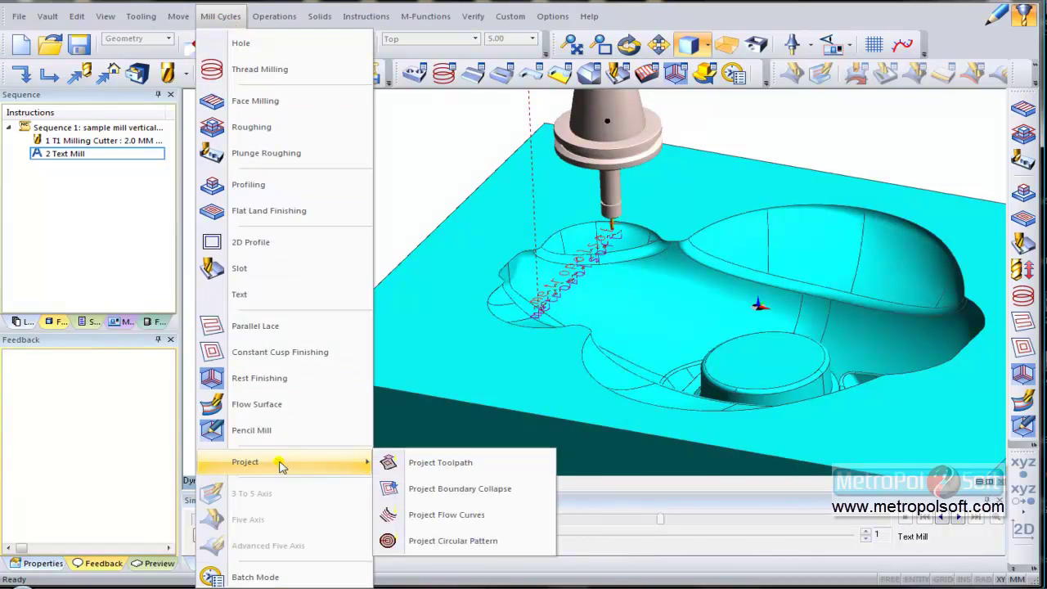
# Step: Start a Project Toolpath cycle with clearance 5, level 0.0, depth <None> and Clip to Depth on
pyautogui.click(438, 464)
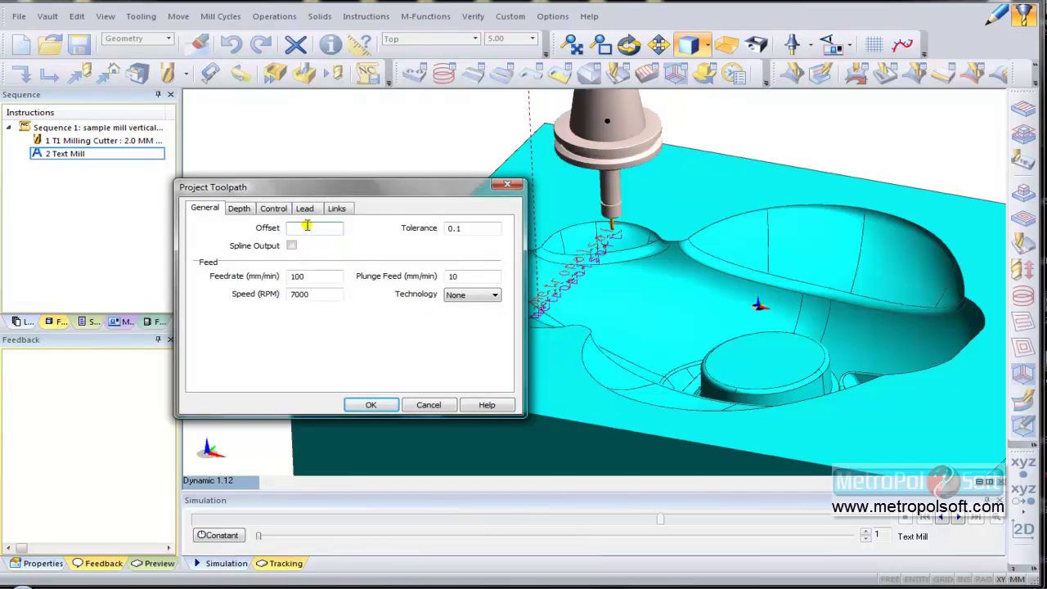
pyautogui.click(318, 301)
pyautogui.click(239, 208)
pyautogui.click(318, 226)
pyautogui.click(471, 231)
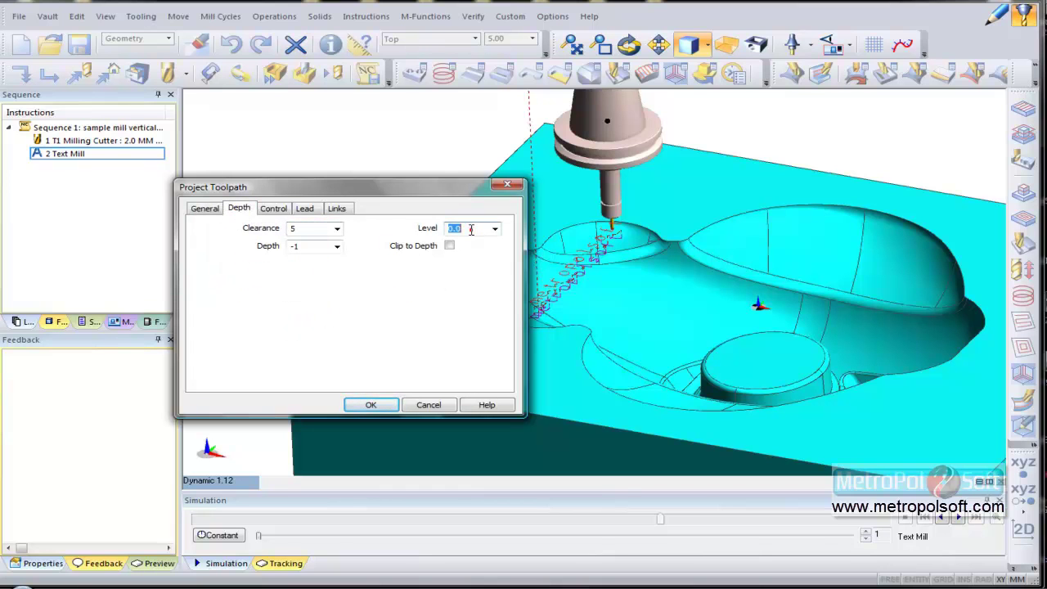
pyautogui.click(304, 246)
pyautogui.click(471, 229)
pyautogui.click(317, 246)
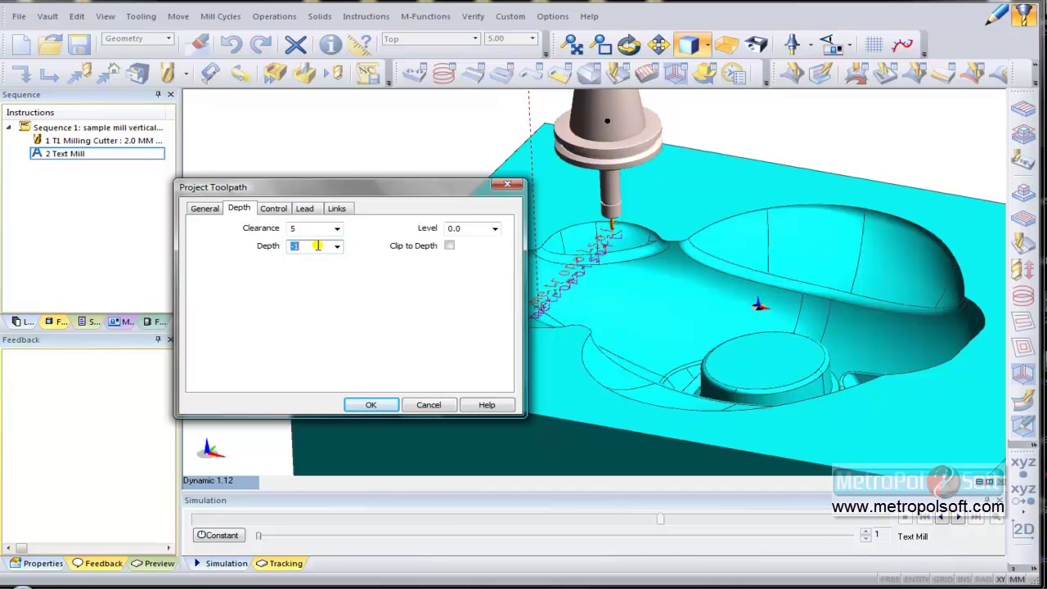
pyautogui.click(337, 245)
pyautogui.click(326, 265)
pyautogui.click(449, 246)
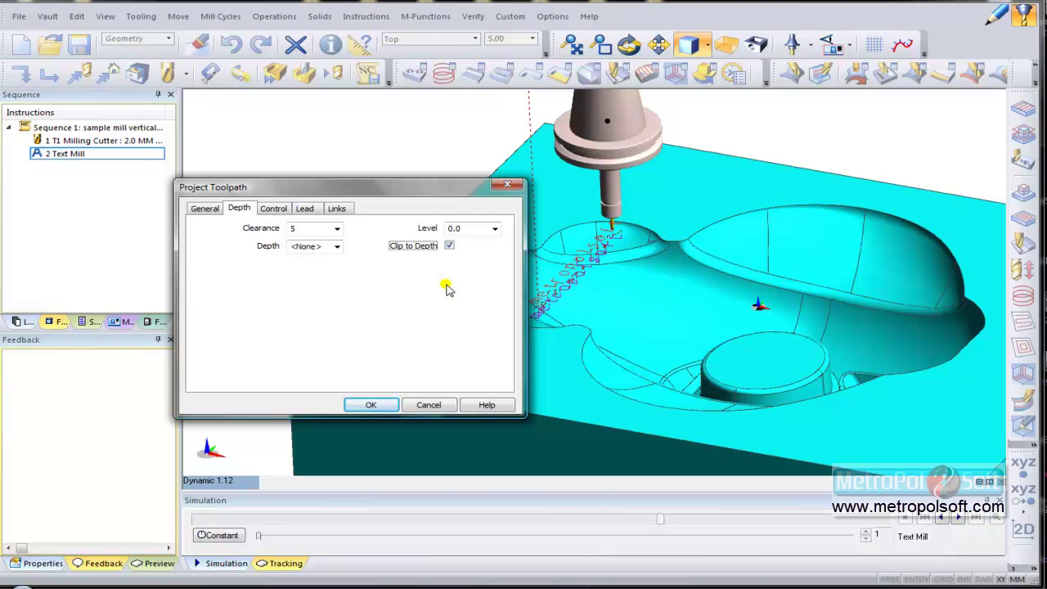
pyautogui.click(277, 210)
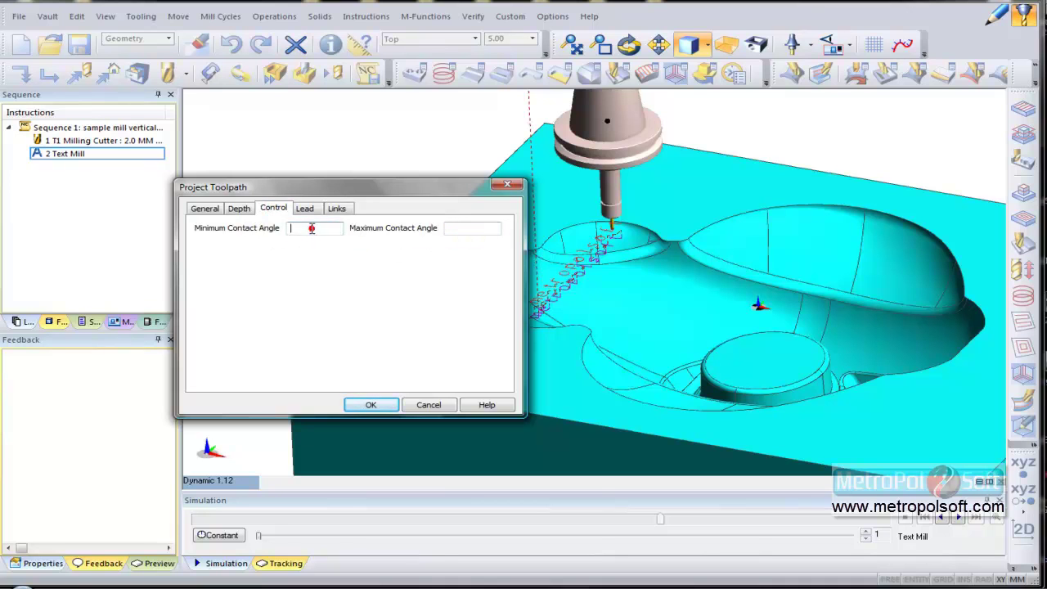
# Step: Review the maximum contact angle and try Horizontal lead-in angle, radius and length values
pyautogui.click(445, 228)
pyautogui.click(475, 231)
pyautogui.click(306, 209)
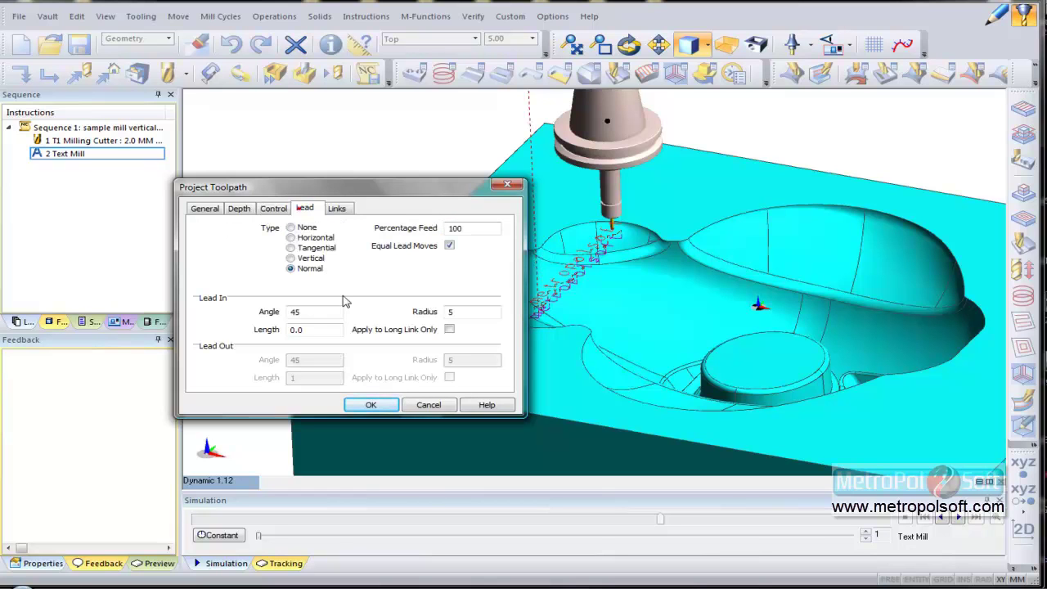
pyautogui.click(300, 228)
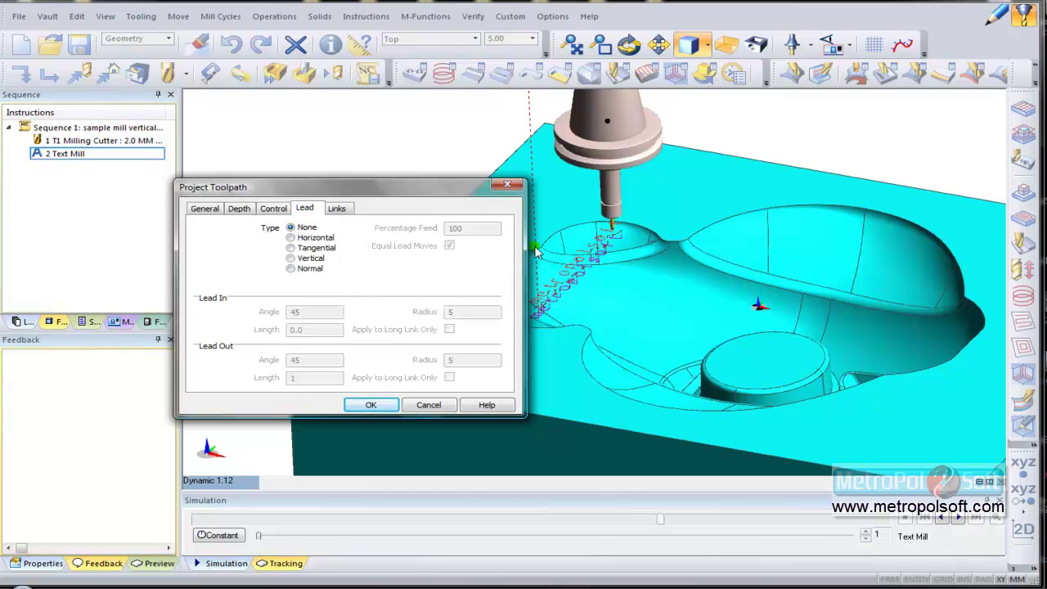
pyautogui.click(323, 237)
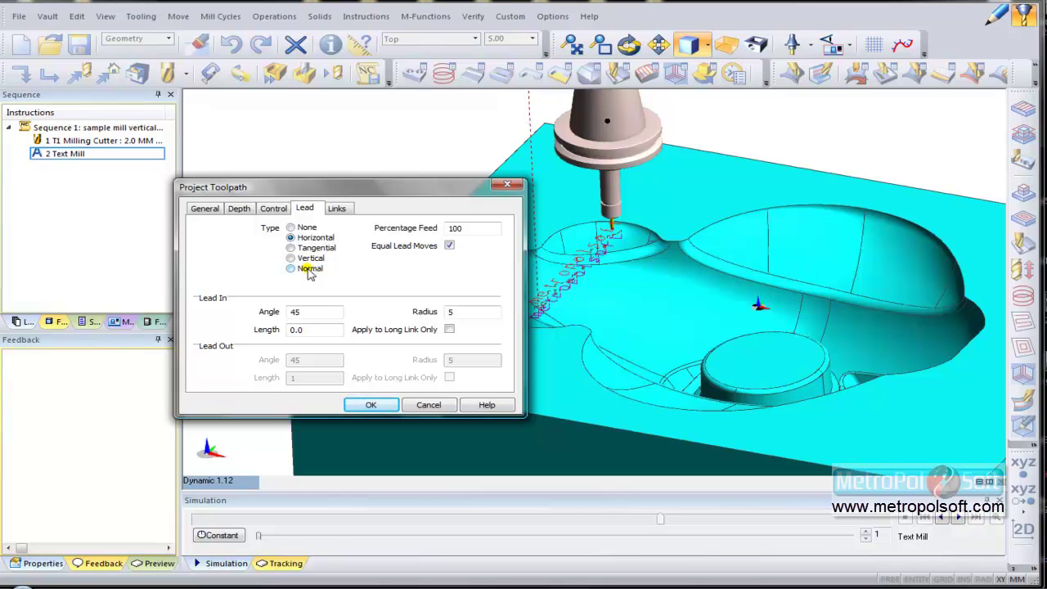
pyautogui.moveTo(307, 311); pyautogui.dragTo(266, 315)
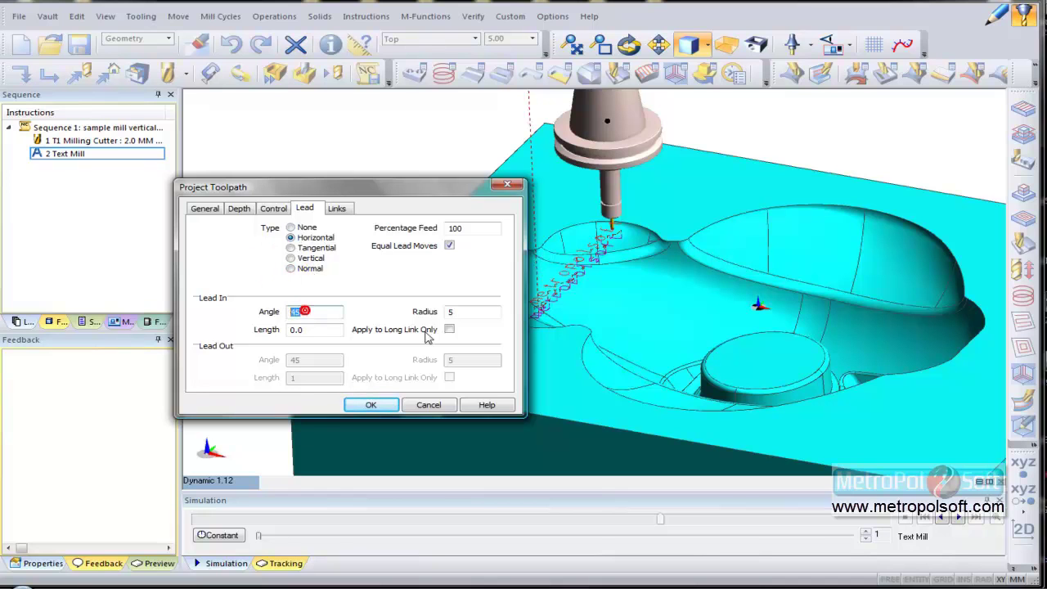
pyautogui.moveTo(472, 315); pyautogui.dragTo(426, 311)
pyautogui.moveTo(339, 329); pyautogui.dragTo(242, 328)
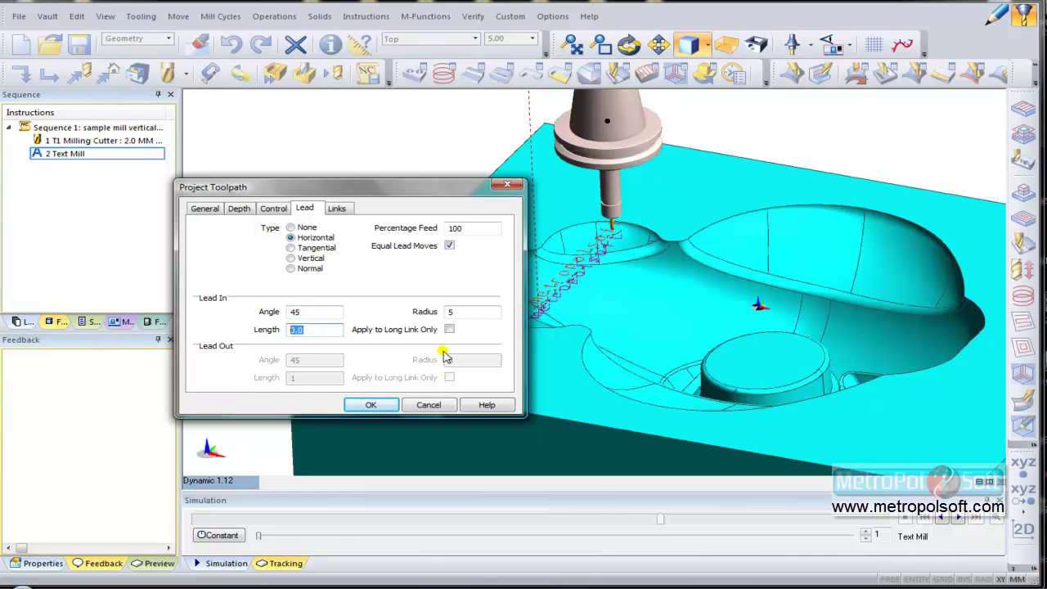
# Step: Adjust separate lead-out values, then set the lead Type to None
pyautogui.click(448, 246)
pyautogui.click(296, 360)
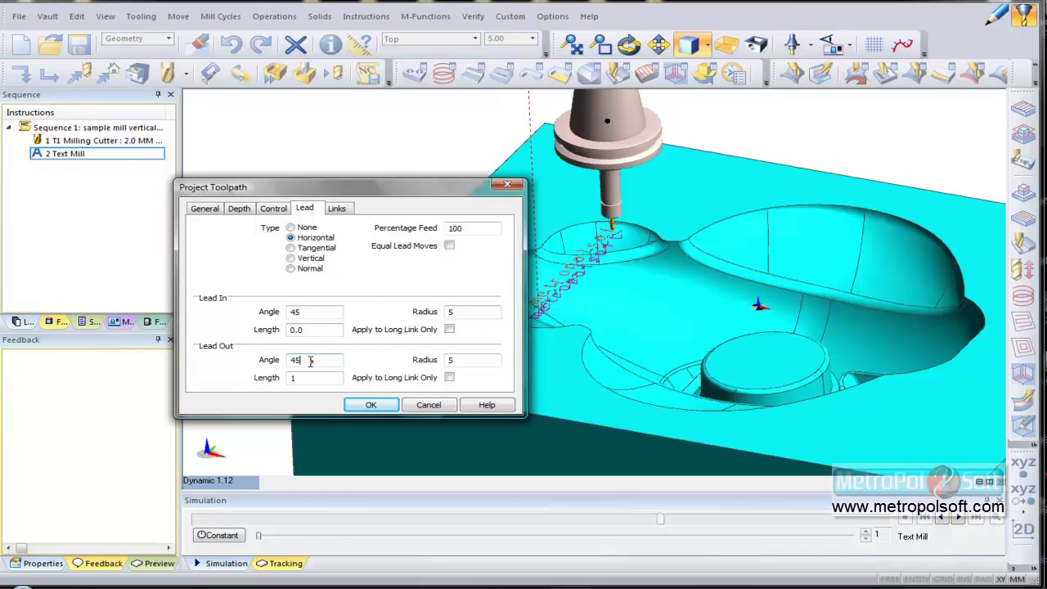
pyautogui.click(301, 377)
pyautogui.click(313, 361)
pyautogui.click(478, 228)
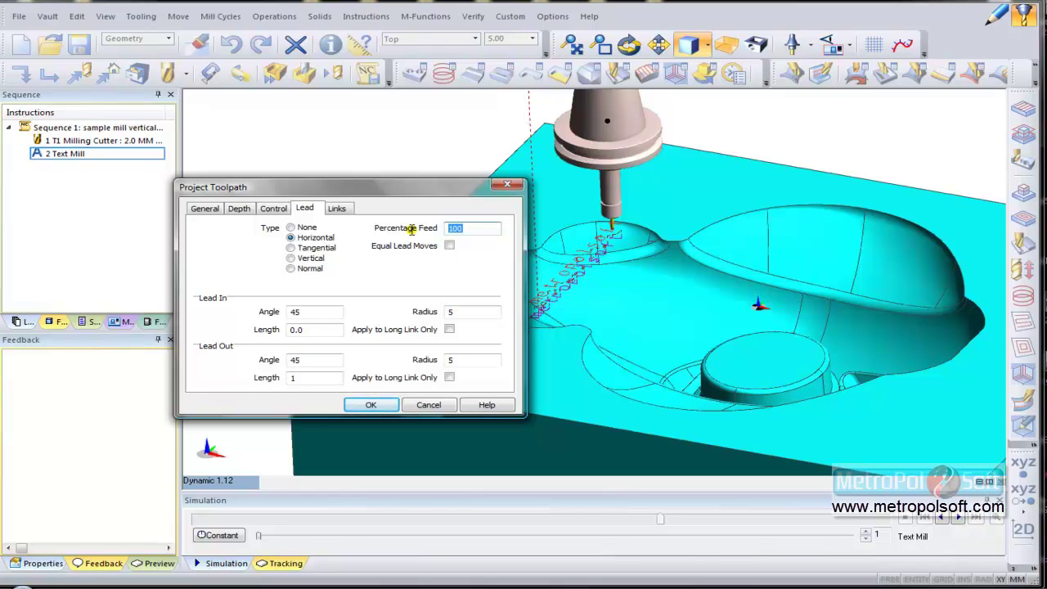
pyautogui.click(292, 228)
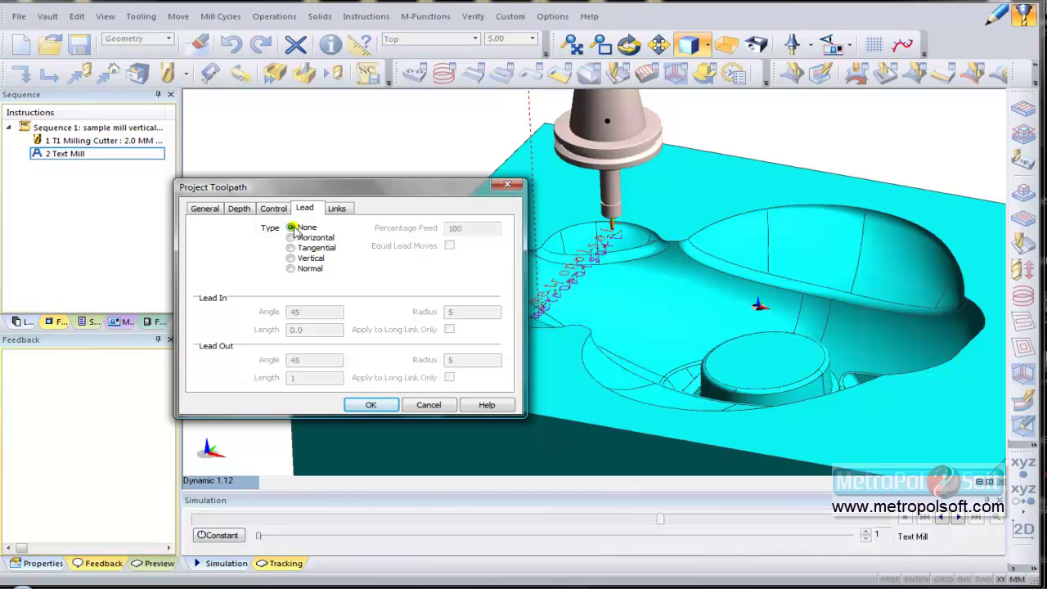
pyautogui.click(338, 210)
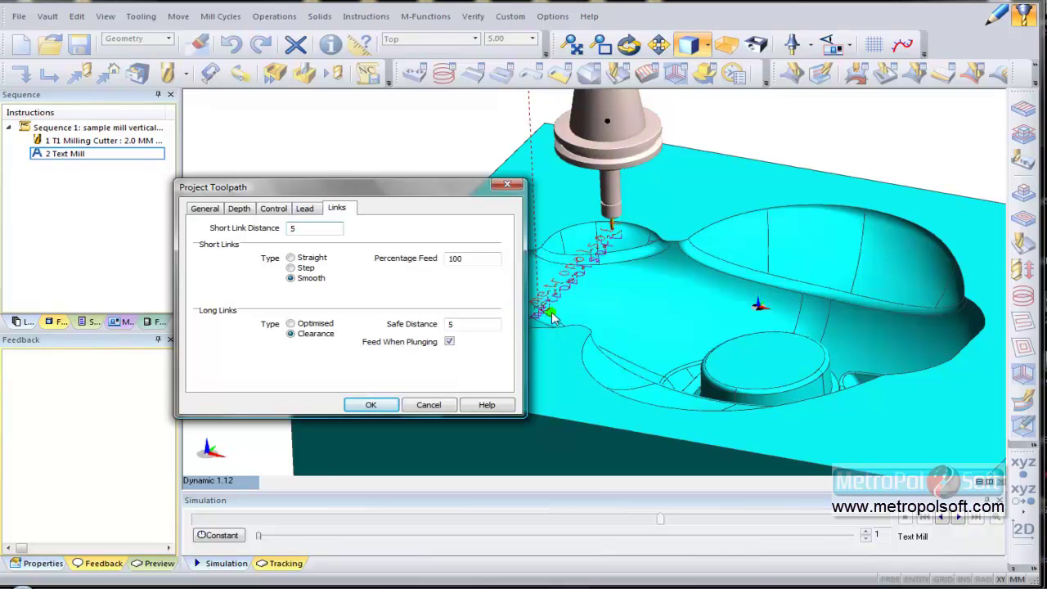
# Step: Use straight short links and optimised long links, confirm, and pick the mould solid as surface
pyautogui.scroll(2, 552, 318)
pyautogui.scroll(3, 594, 306)
pyautogui.scroll(2, 580, 325)
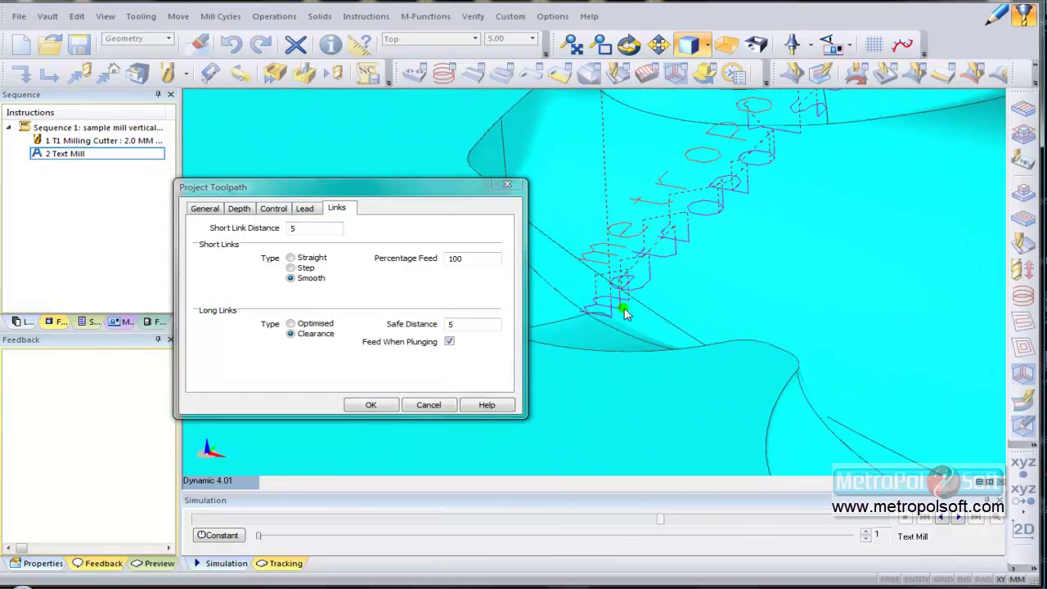
pyautogui.moveTo(301, 229); pyautogui.dragTo(277, 232)
pyautogui.write('1')
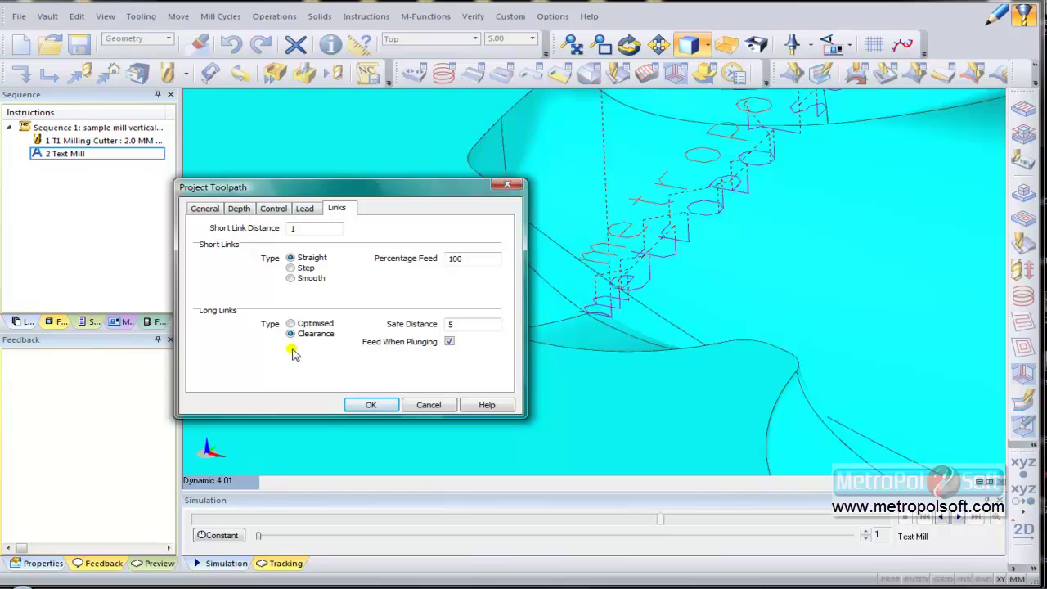
pyautogui.click(301, 327)
pyautogui.click(372, 404)
pyautogui.click(457, 283)
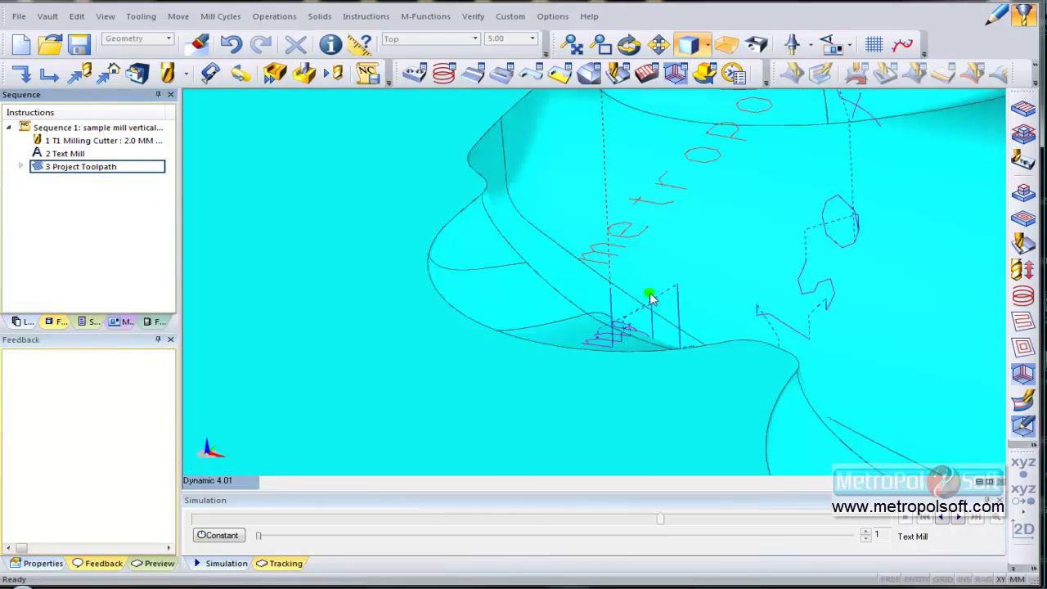
# Step: Reopen '3 Project Toolpath' and apply an offset of -0.5
pyautogui.moveTo(666, 289)
pyautogui.mouseDown(button='middle')
pyautogui.moveTo(701, 275)
pyautogui.moveTo(732, 319)
pyautogui.moveTo(661, 320)
pyautogui.moveTo(682, 319)
pyautogui.moveTo(675, 292)
pyautogui.moveTo(655, 298)
pyautogui.moveTo(769, 297)
pyautogui.mouseUp(button='middle')
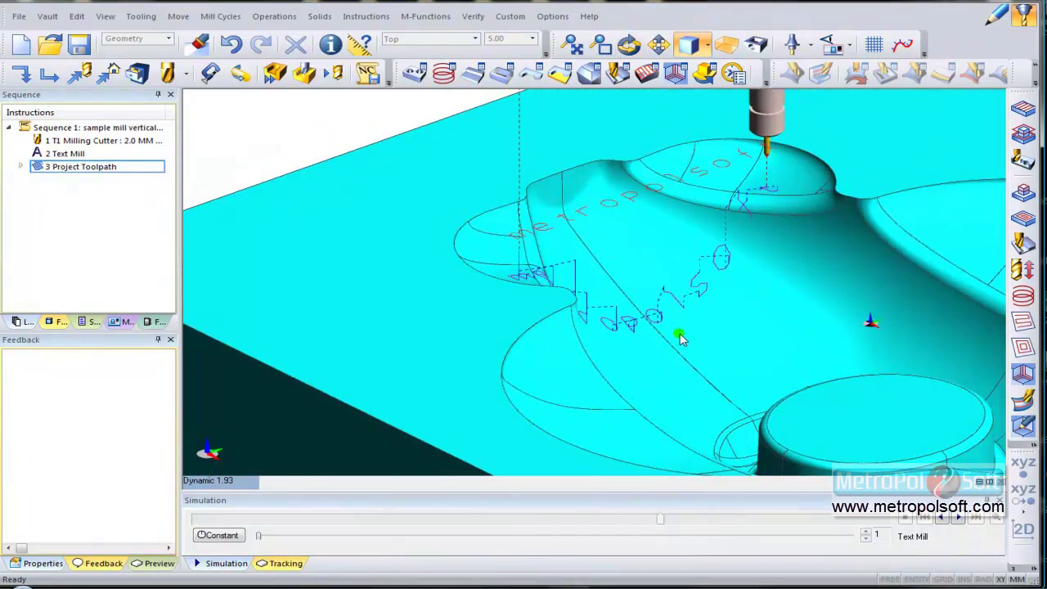
pyautogui.doubleClick(98, 167)
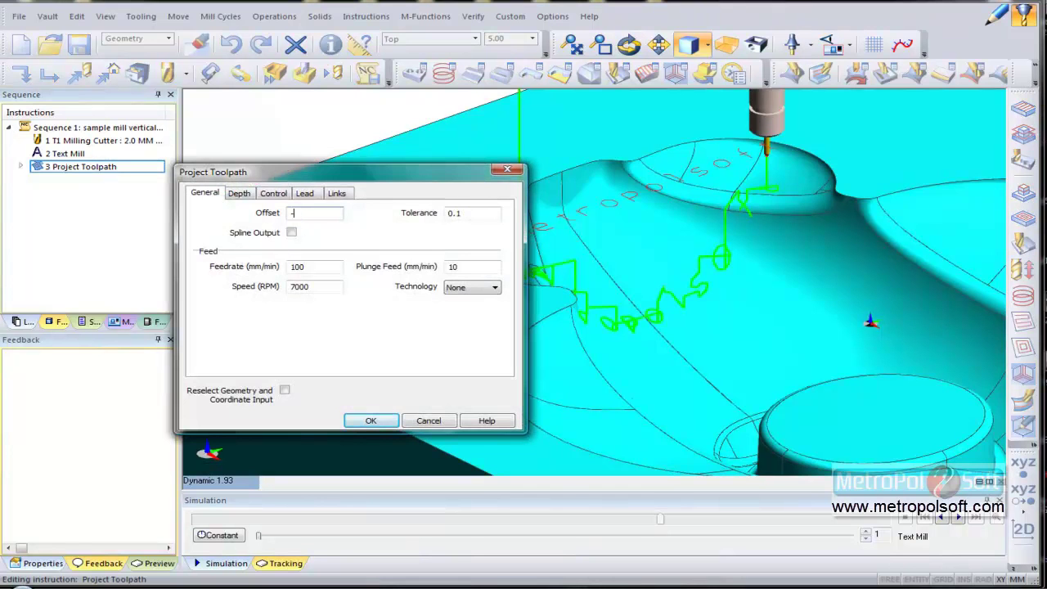
pyautogui.click(370, 421)
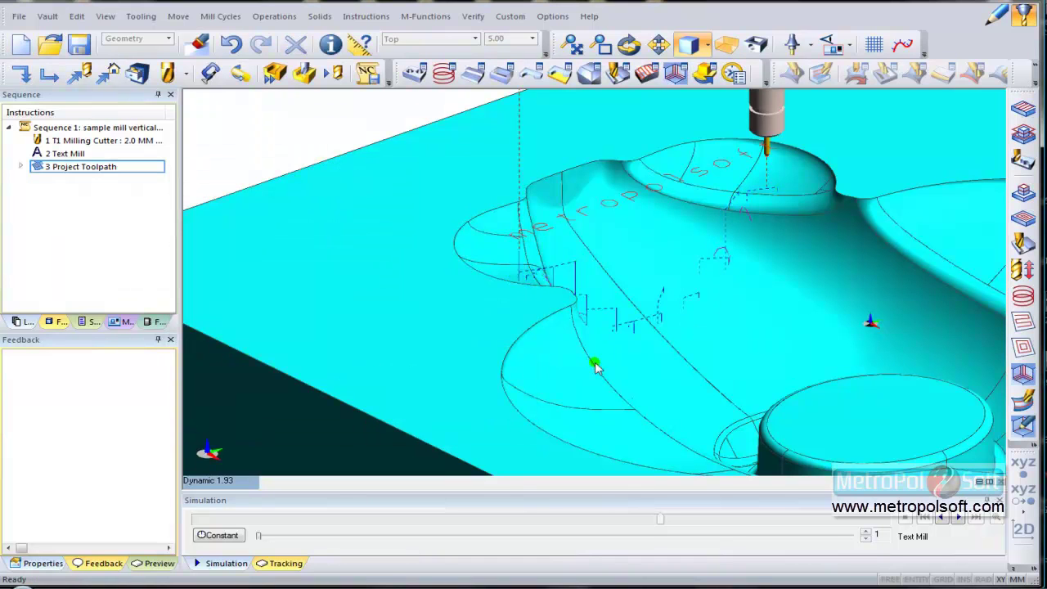
# Step: Preview the Project Toolpath cutting at higher speed, then launch the full machine simulation
pyautogui.rightClick(107, 167)
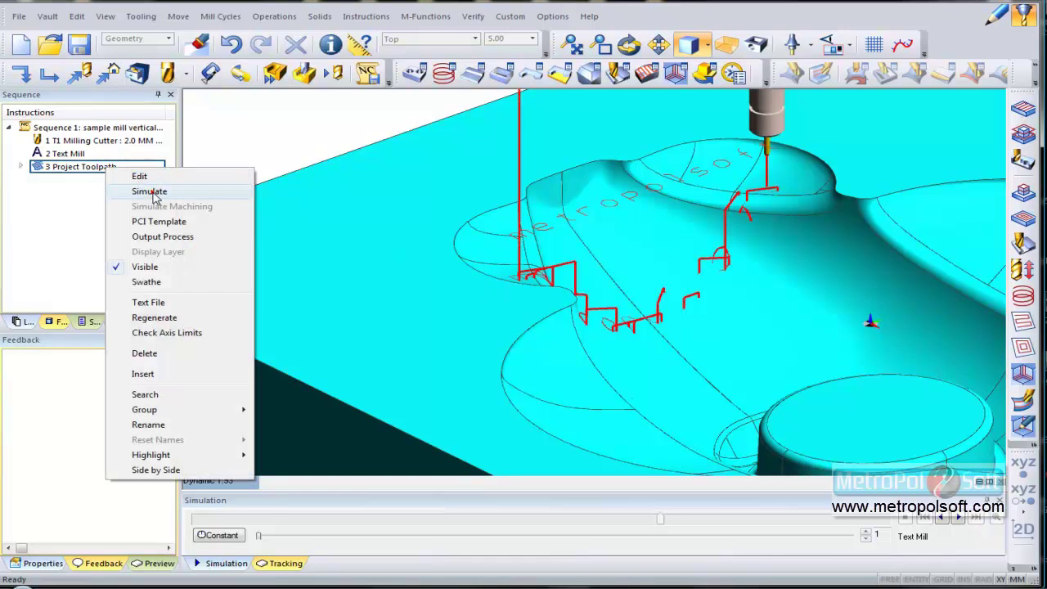
pyautogui.click(150, 193)
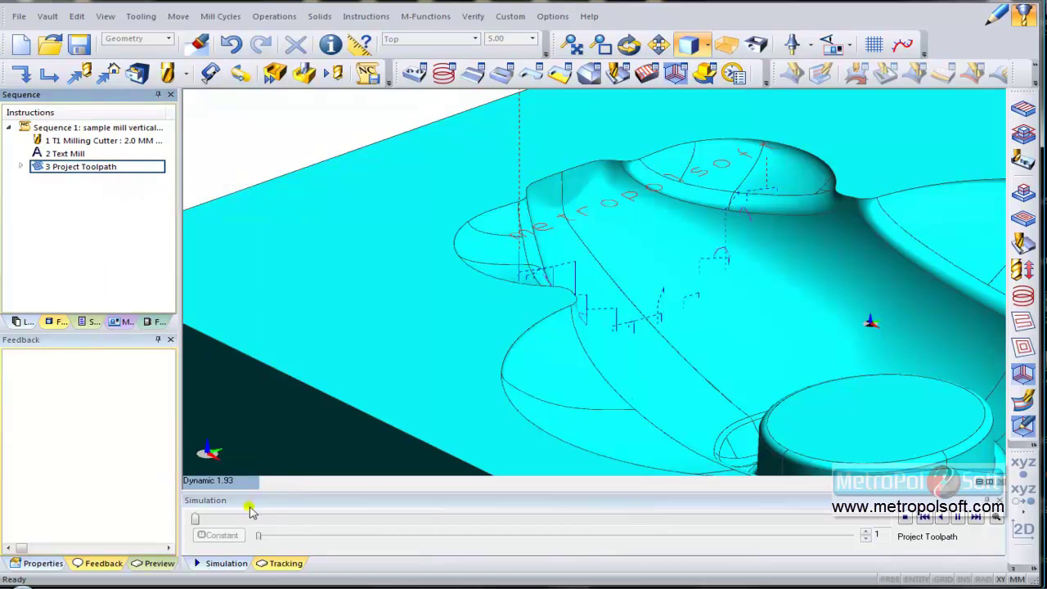
pyautogui.moveTo(258, 536)
pyautogui.mouseDown()
pyautogui.moveTo(724, 540)
pyautogui.moveTo(798, 559)
pyautogui.moveTo(269, 520)
pyautogui.mouseUp()
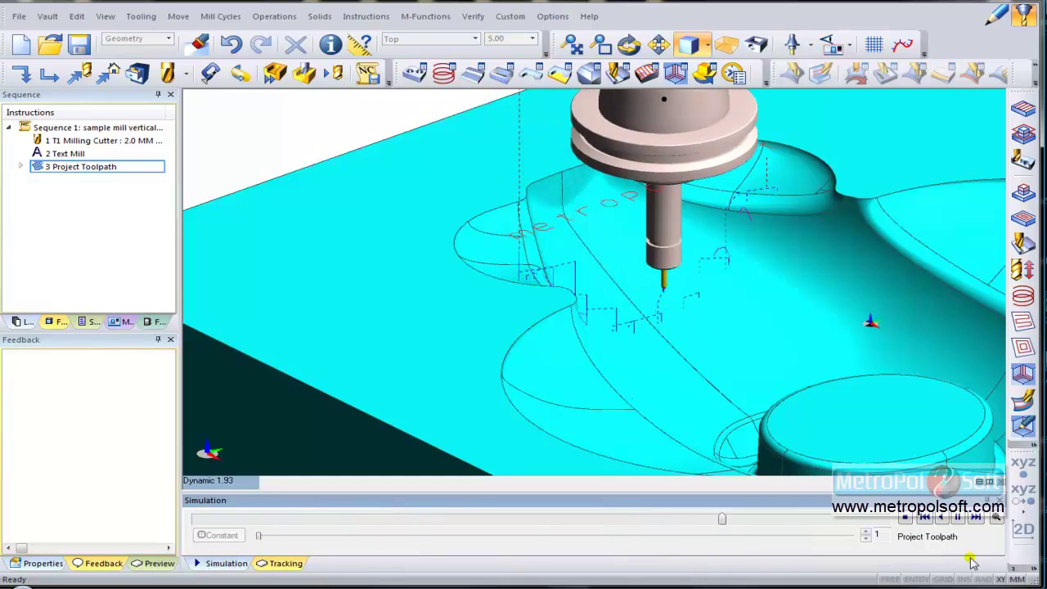
pyautogui.click(905, 516)
pyautogui.click(304, 75)
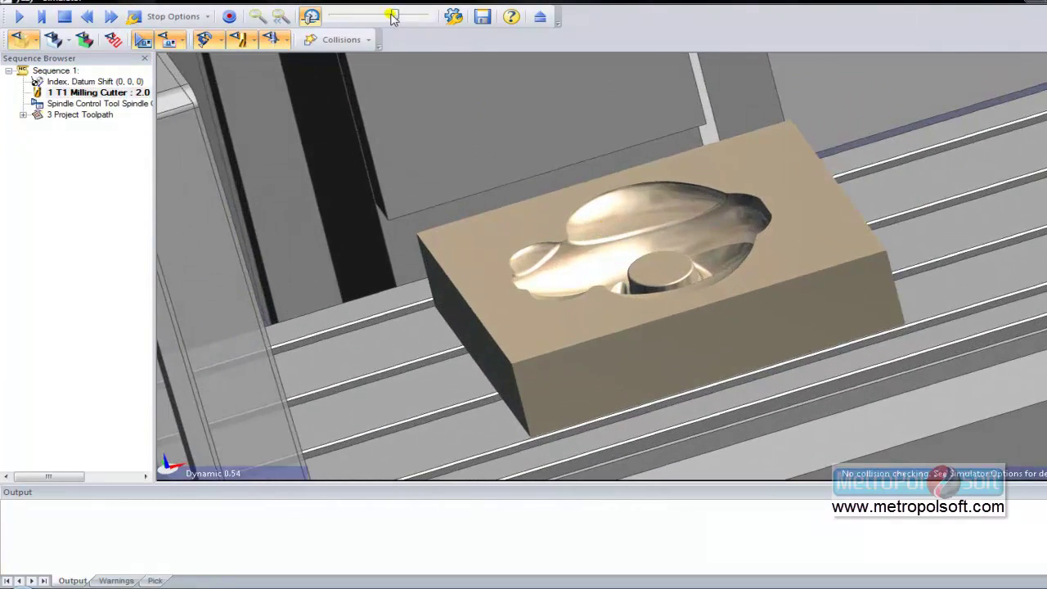
# Step: Slow the simulator speed and play the Project Toolpath engraving of metropolsoft
pyautogui.moveTo(395, 16); pyautogui.dragTo(350, 16)
pyautogui.click(19, 16)
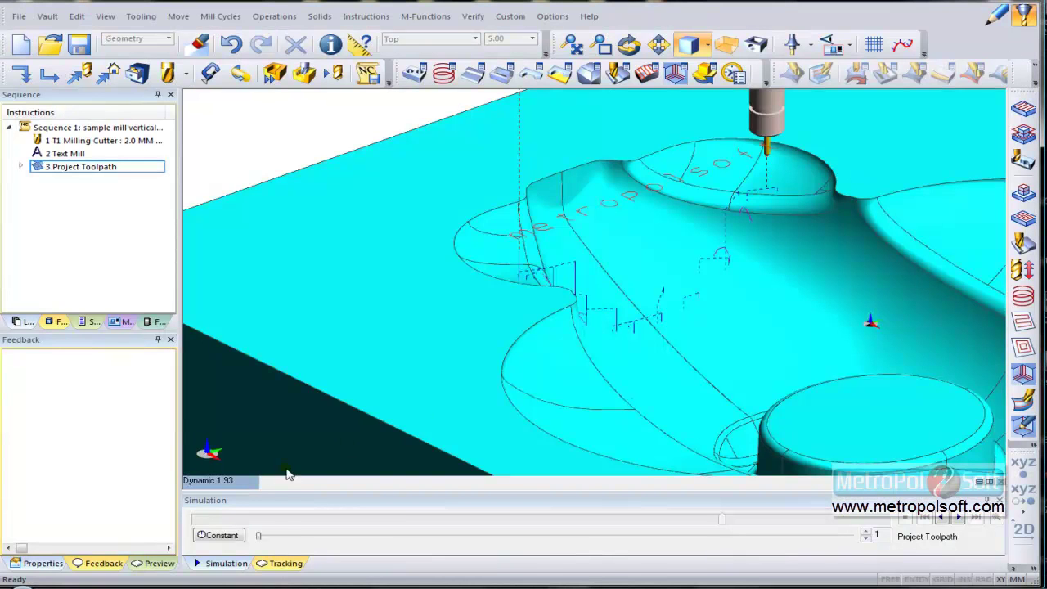
# Step: View the mould from the Top, zoom out, and switch to Design mode
pyautogui.click(230, 476)
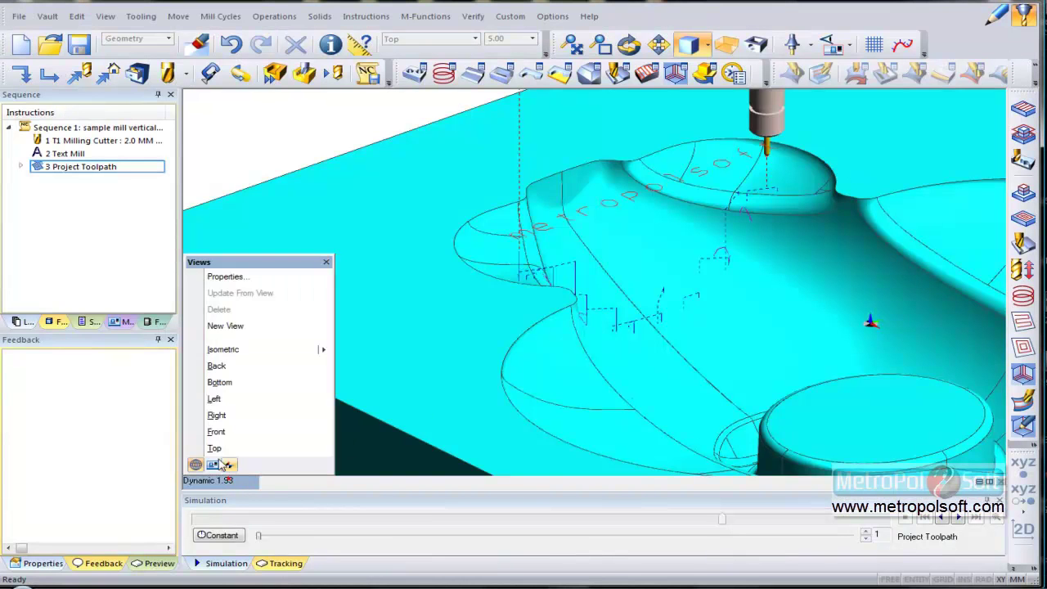
pyautogui.click(227, 452)
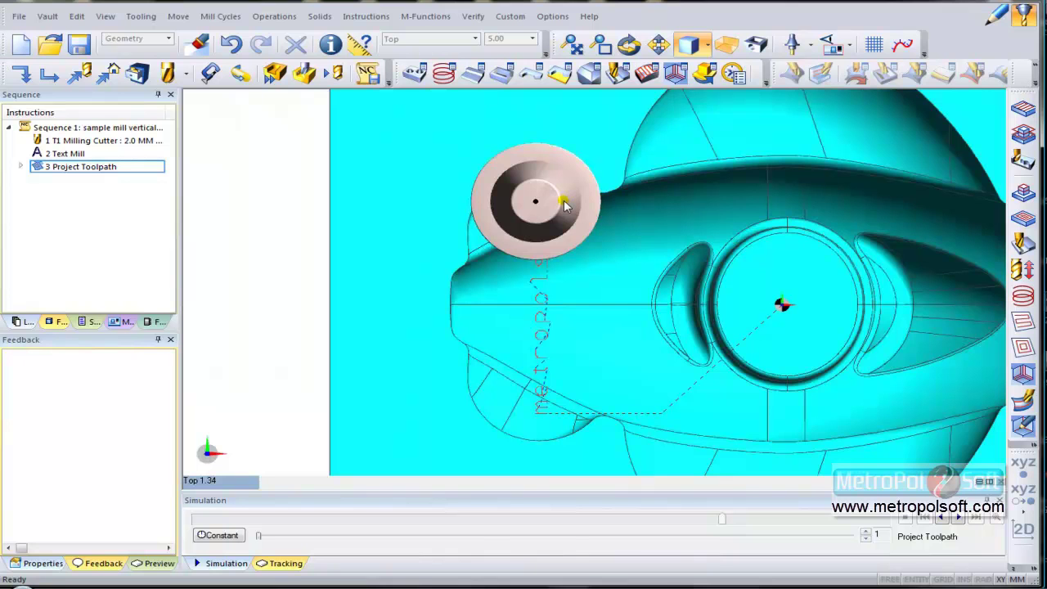
pyautogui.scroll(-2, 564, 204)
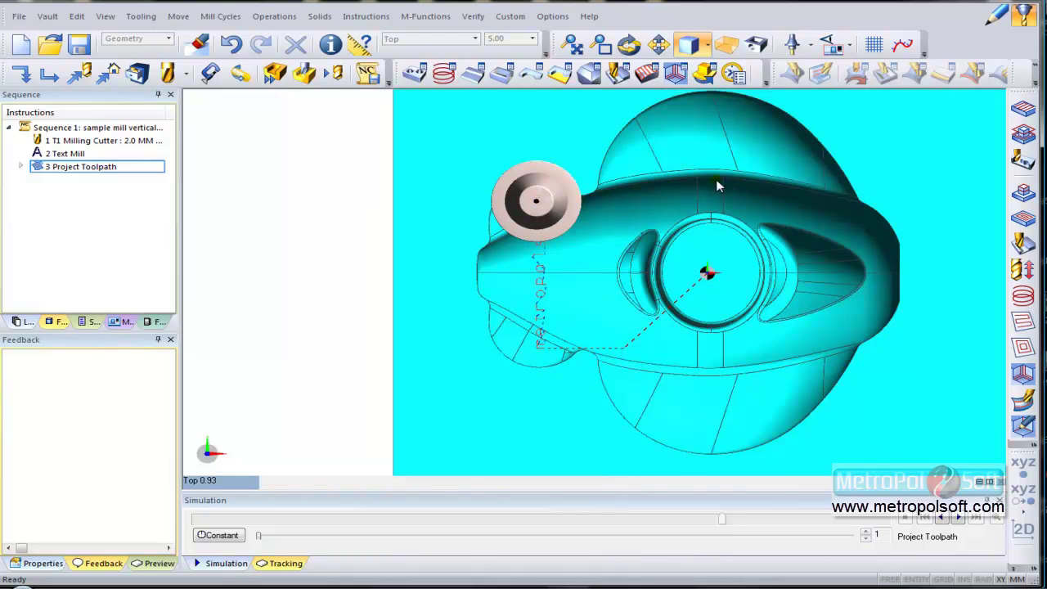
pyautogui.click(996, 15)
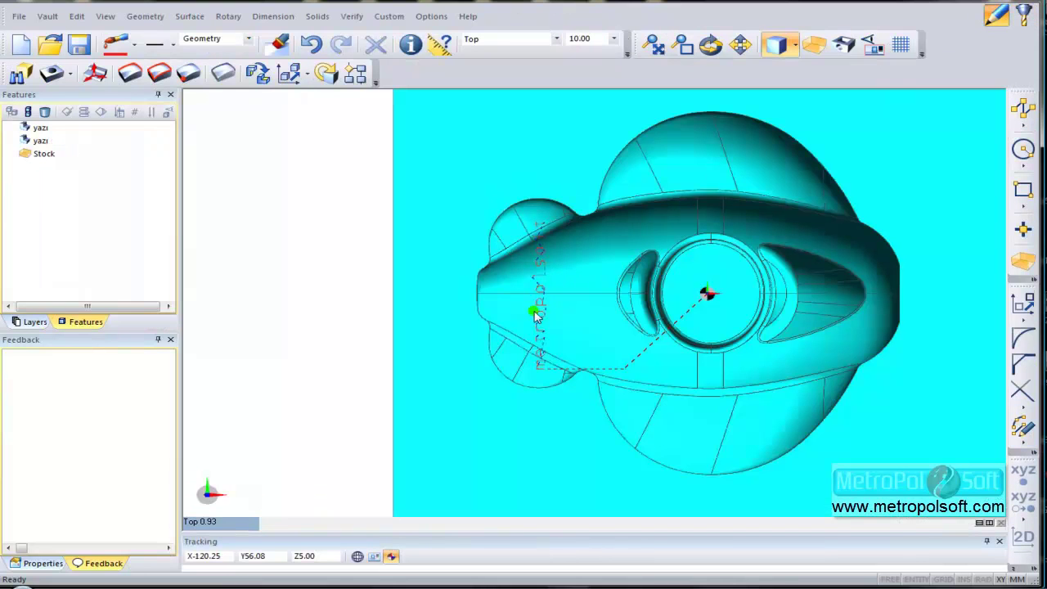
# Step: Edit the metropolsoft text to rotation 45°, height and width 20, romans font, then return to Manufacture
pyautogui.doubleClick(540, 309)
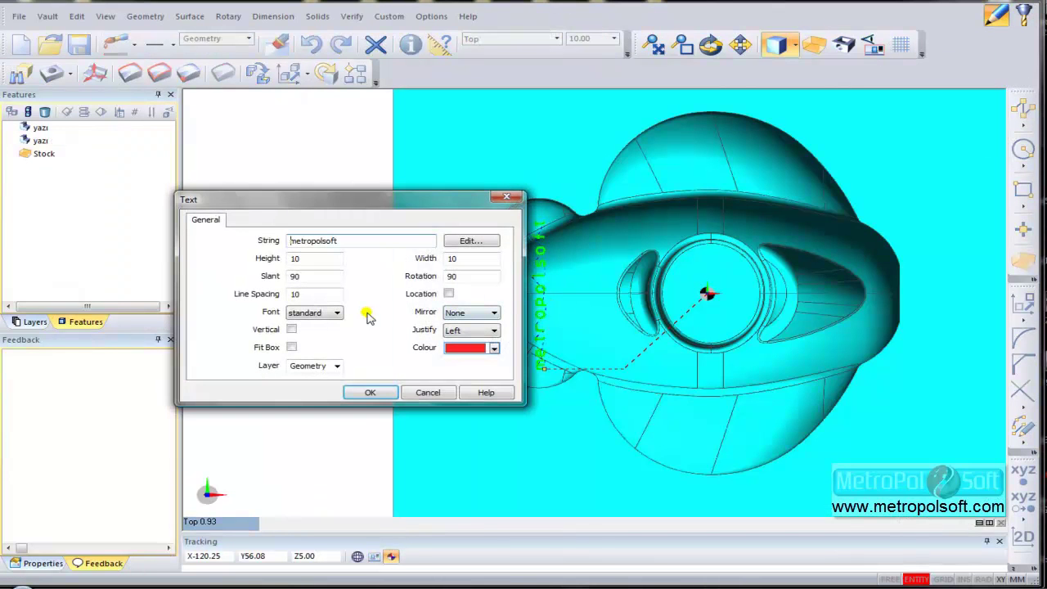
pyautogui.doubleClick(464, 276)
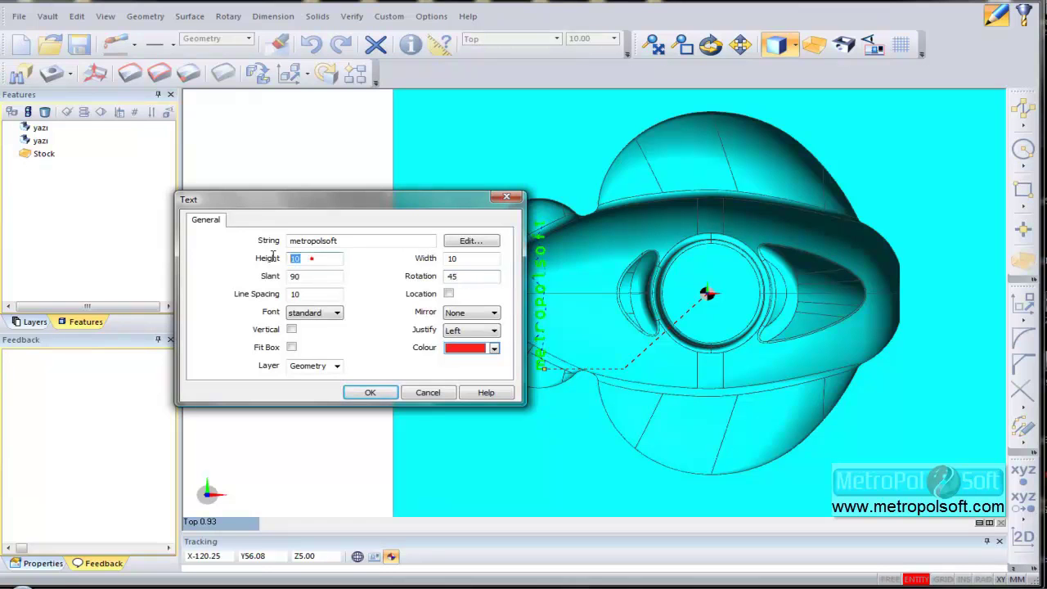
pyautogui.click(314, 258)
pyautogui.write('20')
pyautogui.doubleClick(482, 258)
pyautogui.write('20')
pyautogui.click(330, 317)
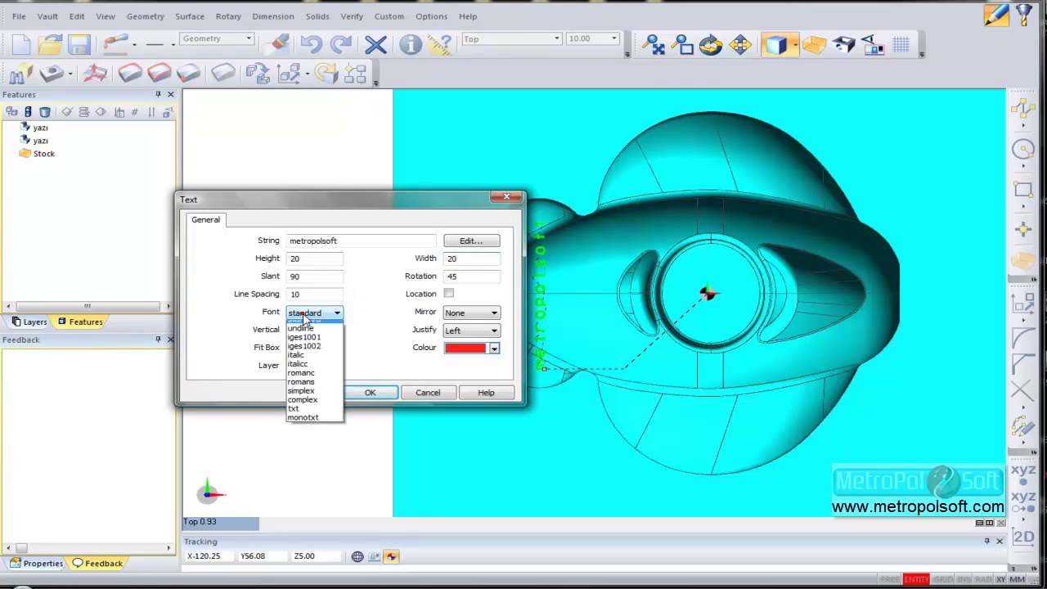
pyautogui.click(315, 383)
pyautogui.click(366, 396)
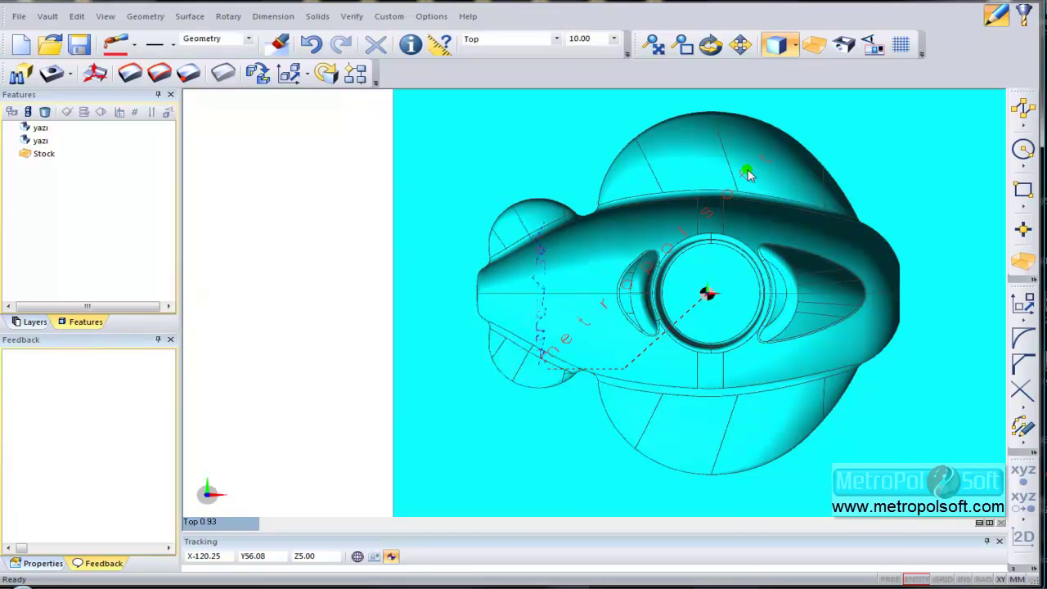
pyautogui.rightClick(730, 190)
pyautogui.click(787, 272)
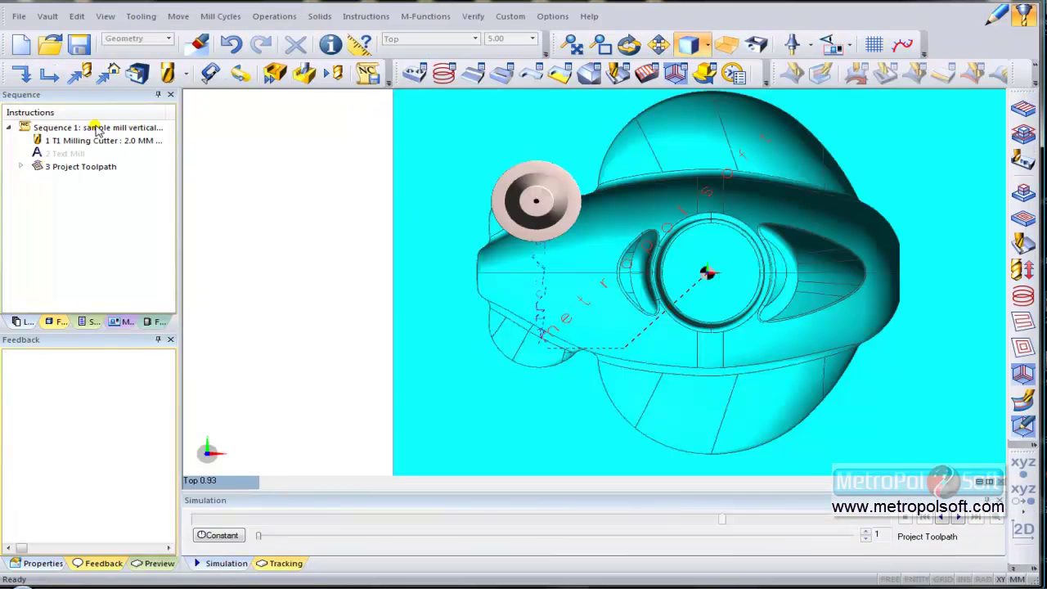
# Step: Regenerate the sequence, inspect the updated toolpath, and launch the machine simulation
pyautogui.rightClick(85, 131)
pyautogui.click(135, 196)
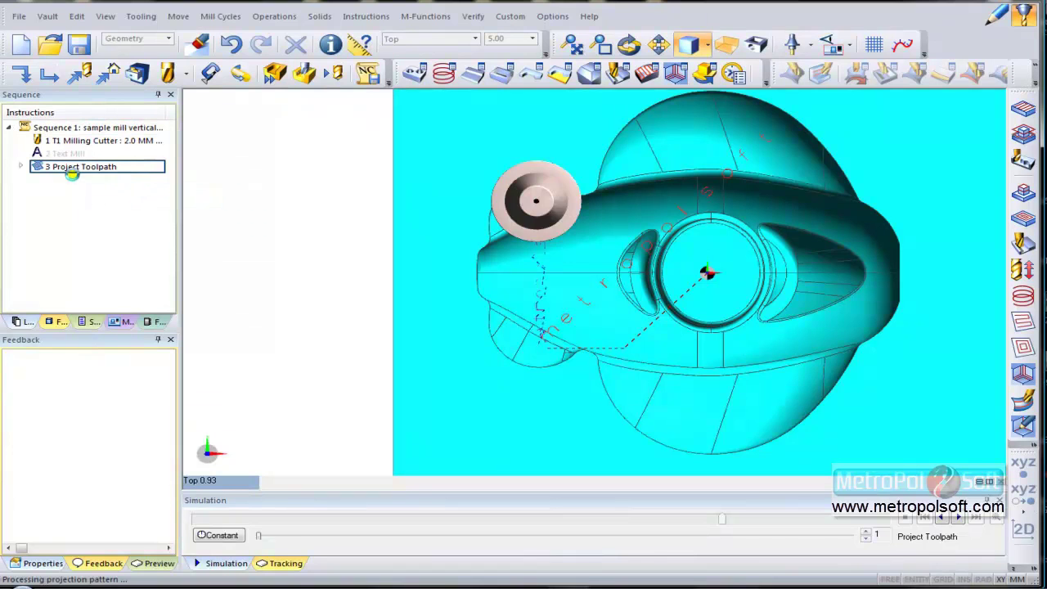
pyautogui.moveTo(678, 319)
pyautogui.mouseDown(button='middle')
pyautogui.moveTo(650, 342)
pyautogui.moveTo(675, 298)
pyautogui.moveTo(621, 282)
pyautogui.mouseUp(button='middle')
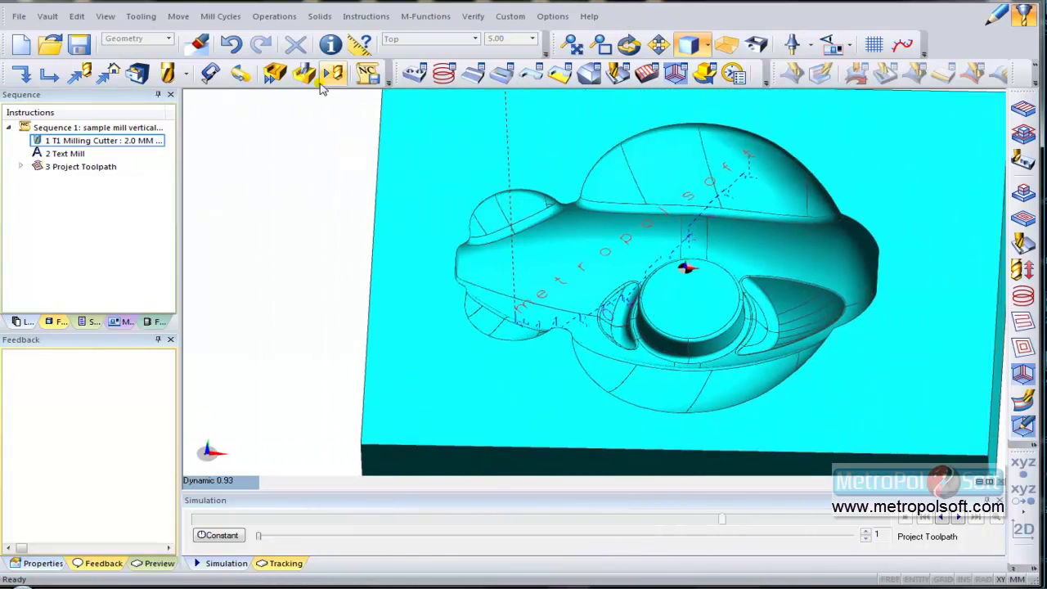
pyautogui.click(303, 73)
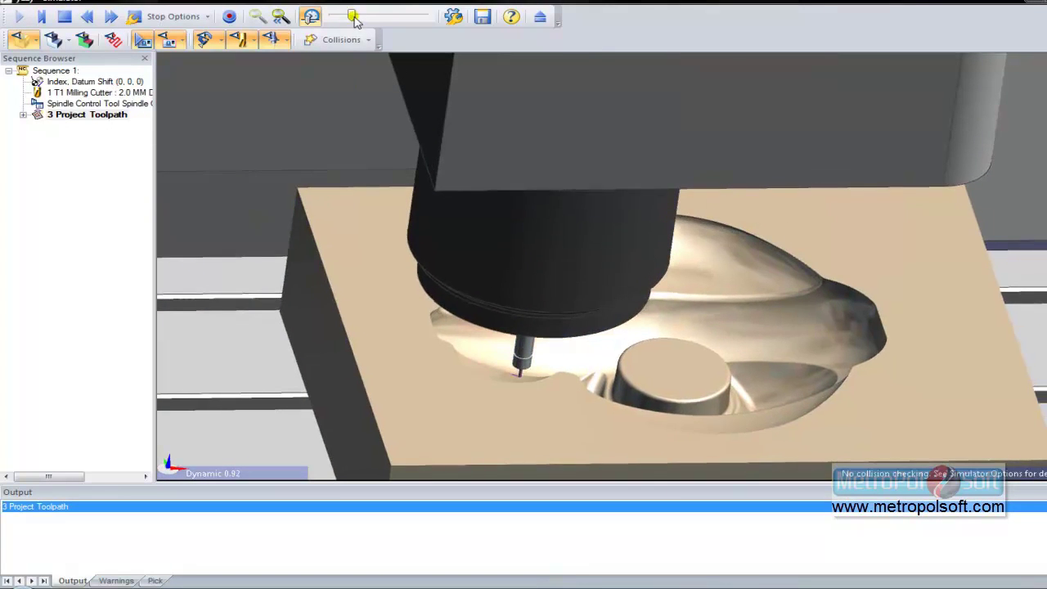
# Step: Speed up the simulation, hide the machine head, and orbit to inspect the diagonal engraving
pyautogui.moveTo(353, 18); pyautogui.dragTo(372, 18)
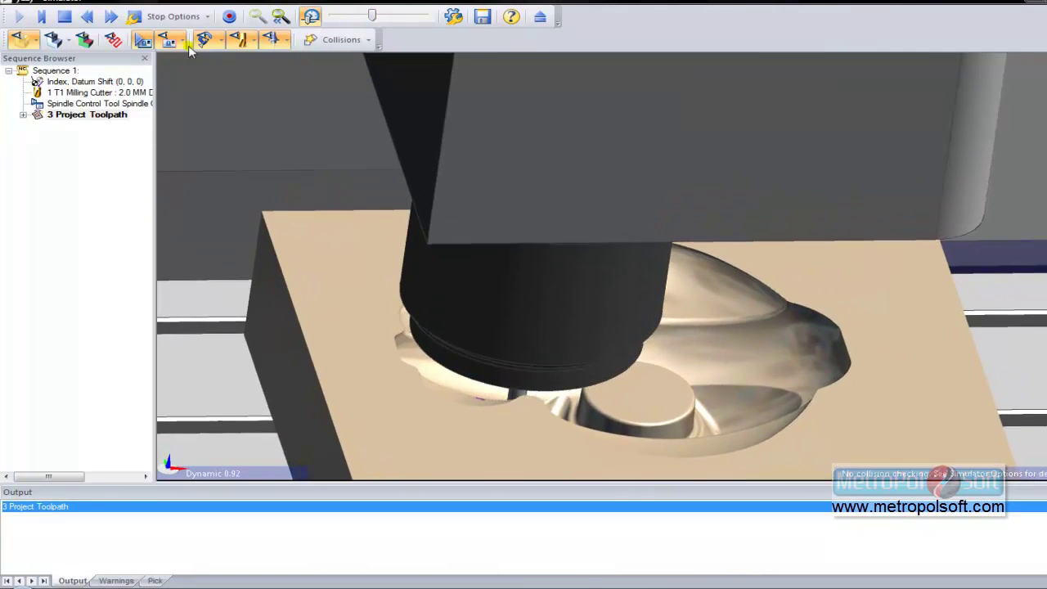
pyautogui.click(143, 43)
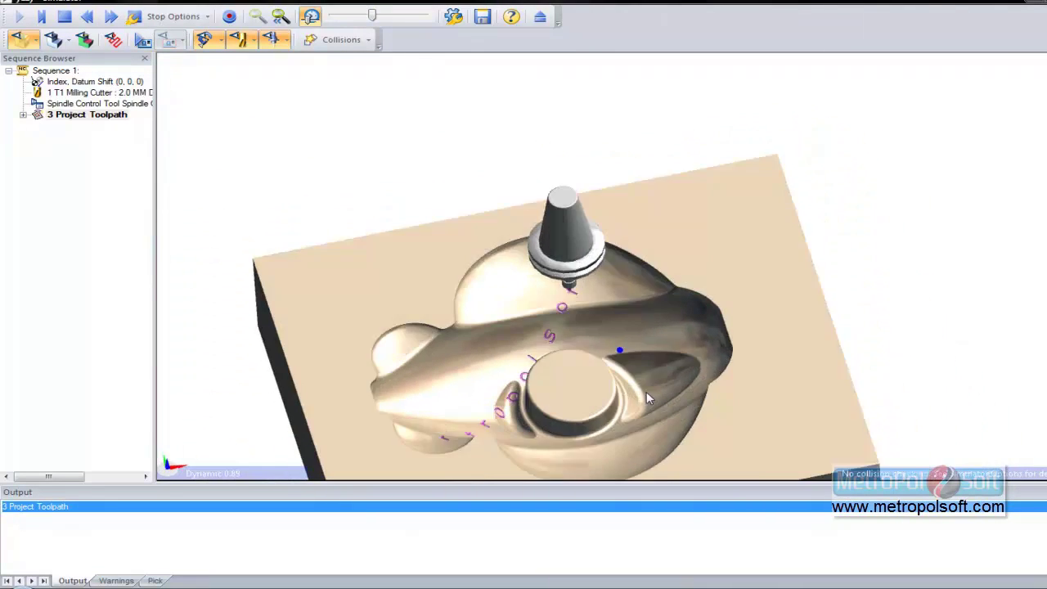
pyautogui.moveTo(495, 350)
pyautogui.mouseDown()
pyautogui.moveTo(367, 308)
pyautogui.moveTo(561, 332)
pyautogui.mouseUp()
pyautogui.moveTo(391, 336)
pyautogui.mouseDown()
pyautogui.moveTo(631, 286)
pyautogui.moveTo(519, 327)
pyautogui.moveTo(528, 378)
pyautogui.mouseUp()
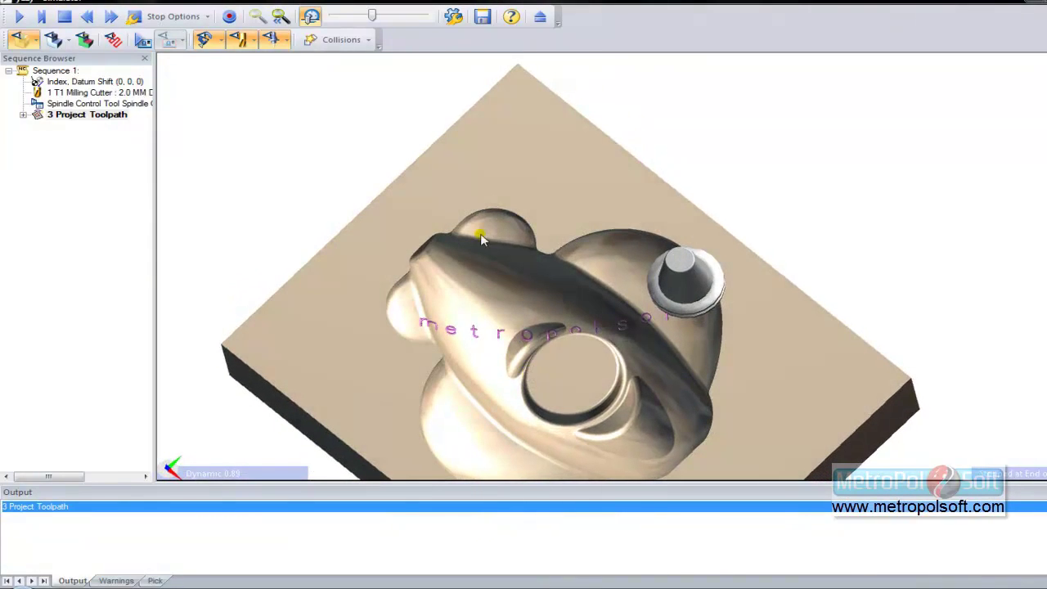
pyautogui.click(142, 41)
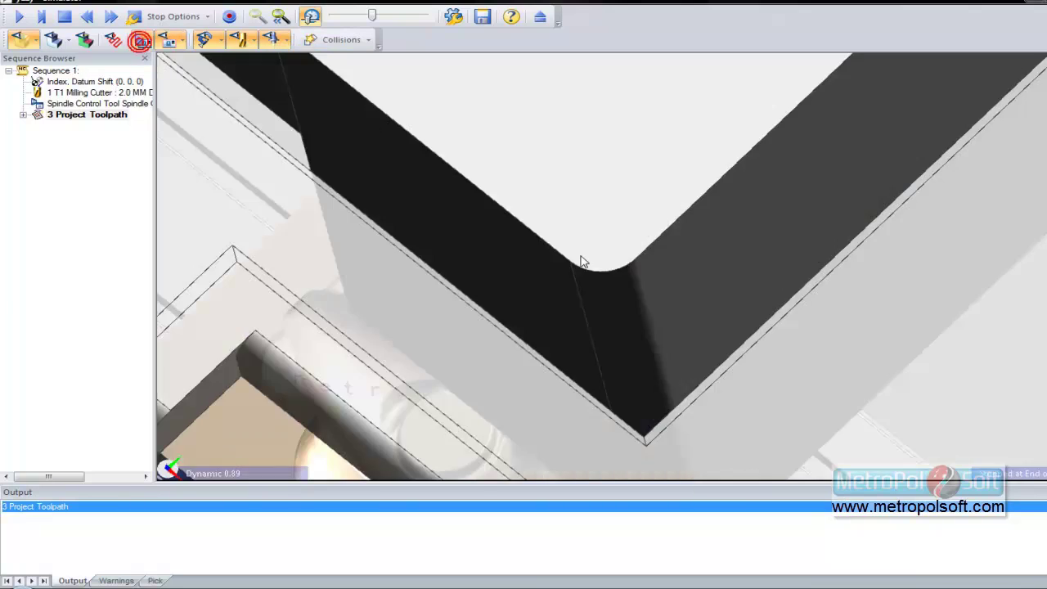